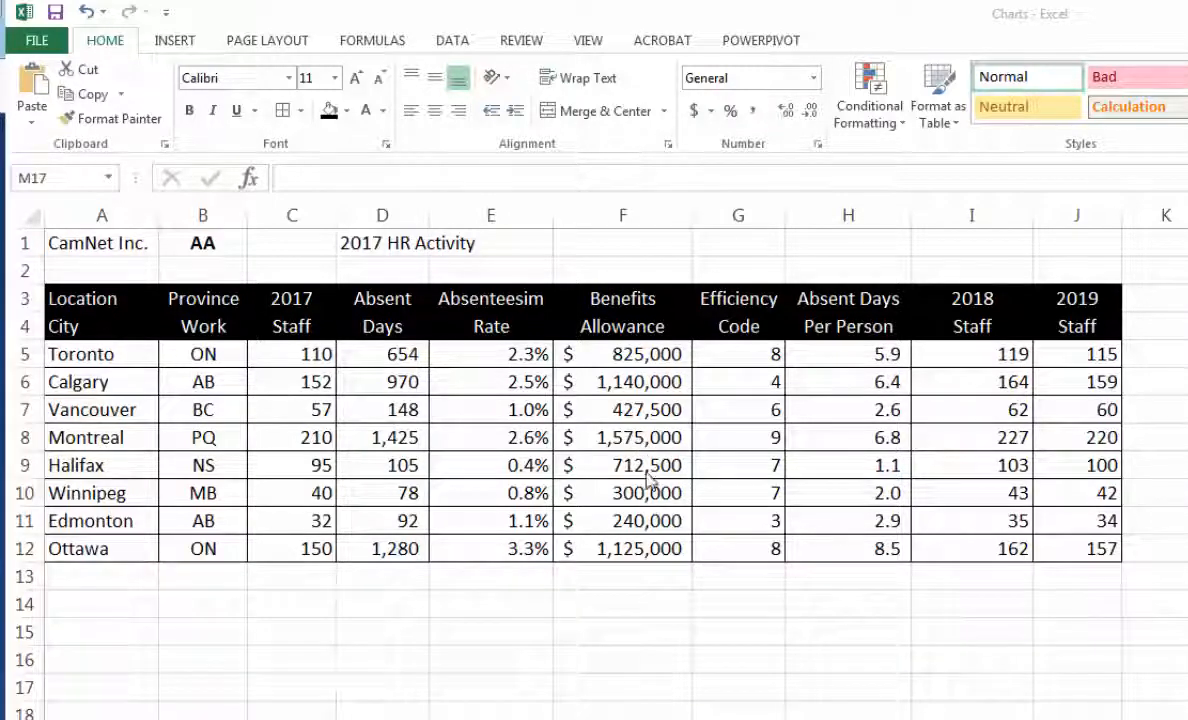
left_click(646, 468)
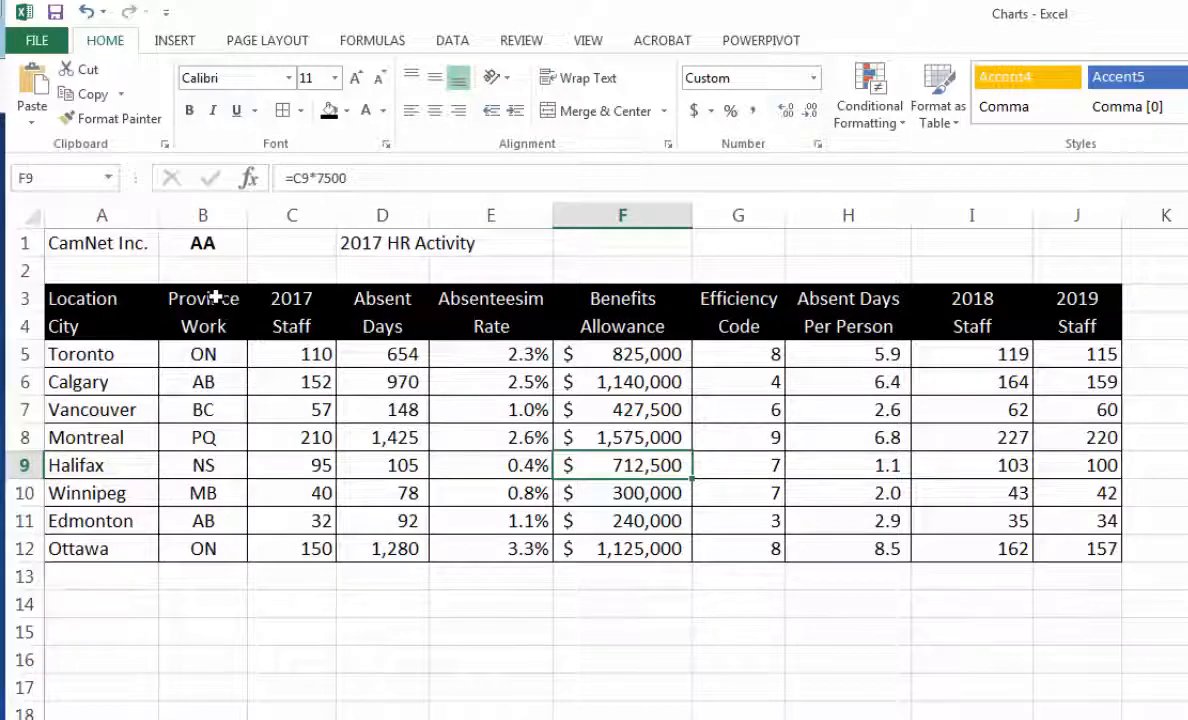
left_click_drag(220, 299, 217, 545)
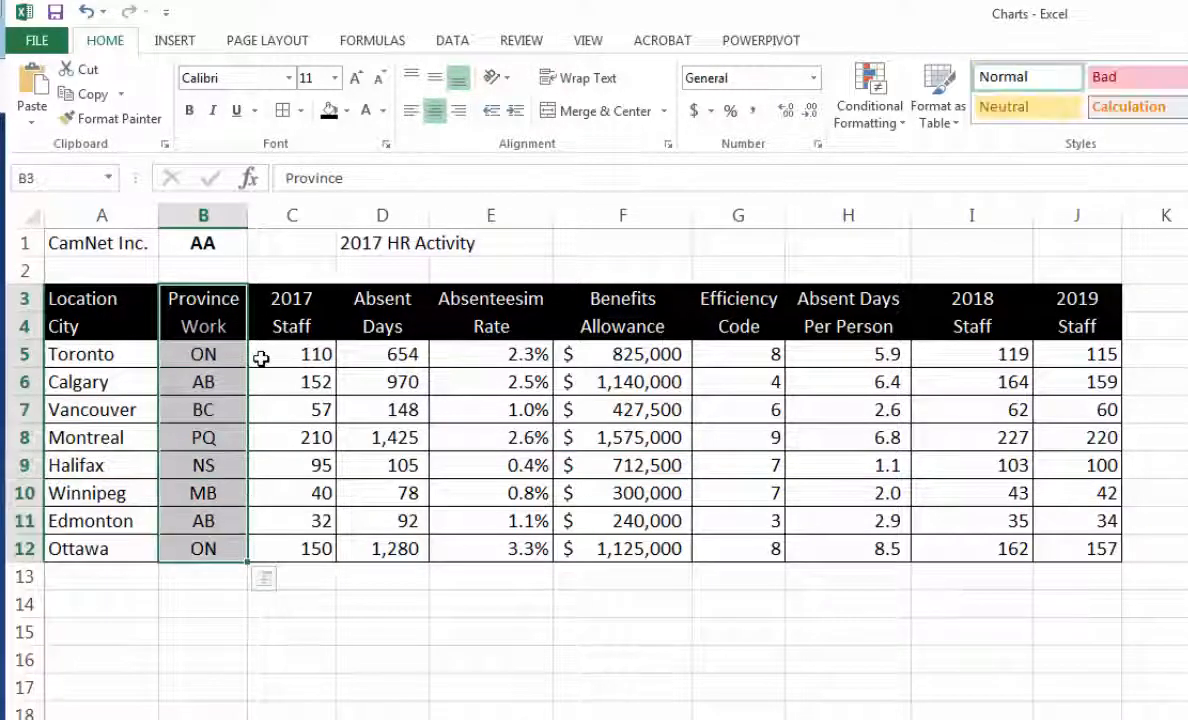
left_click_drag(280, 297, 290, 548)
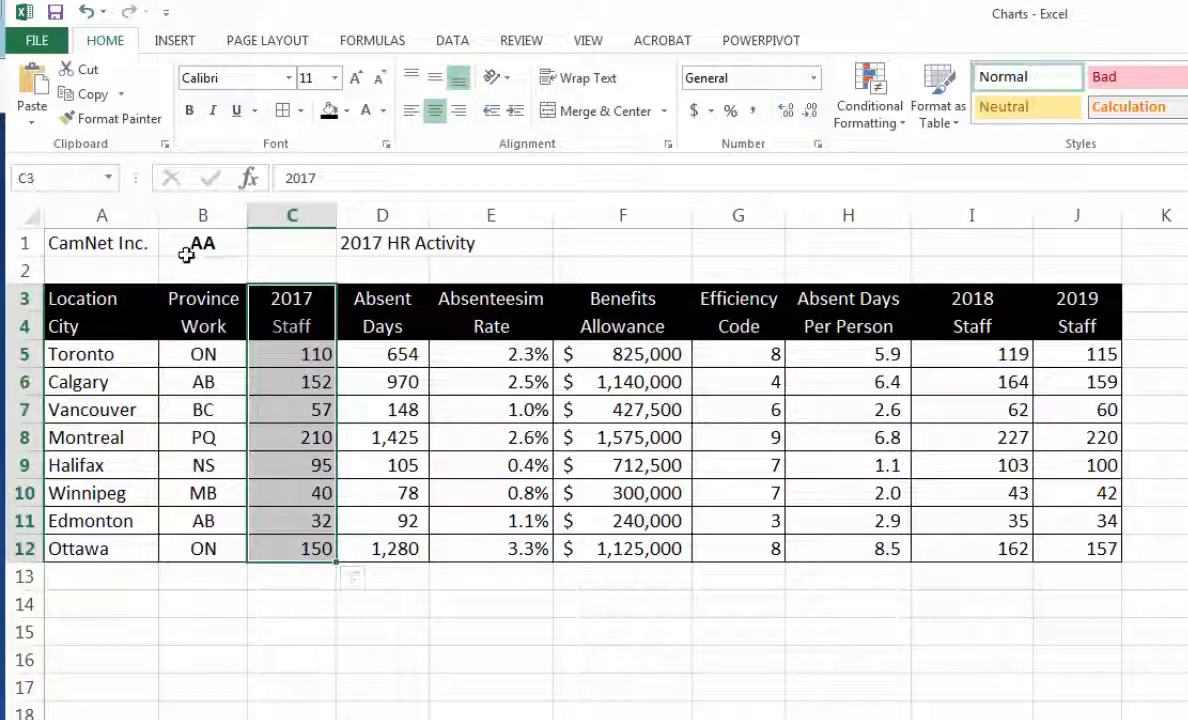
left_click(280, 382)
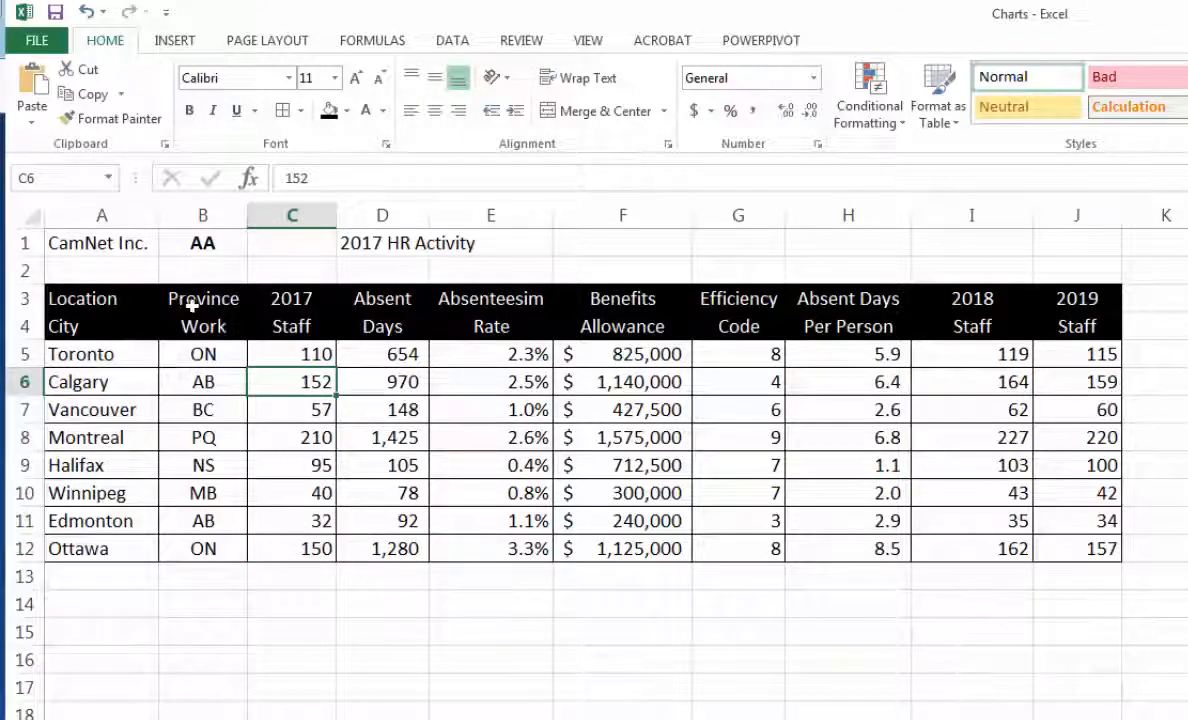
- Insert a 2-D pie chart from the province and 2017 staff data, headings included, in B3:C12
left_click_drag(199, 300, 320, 540)
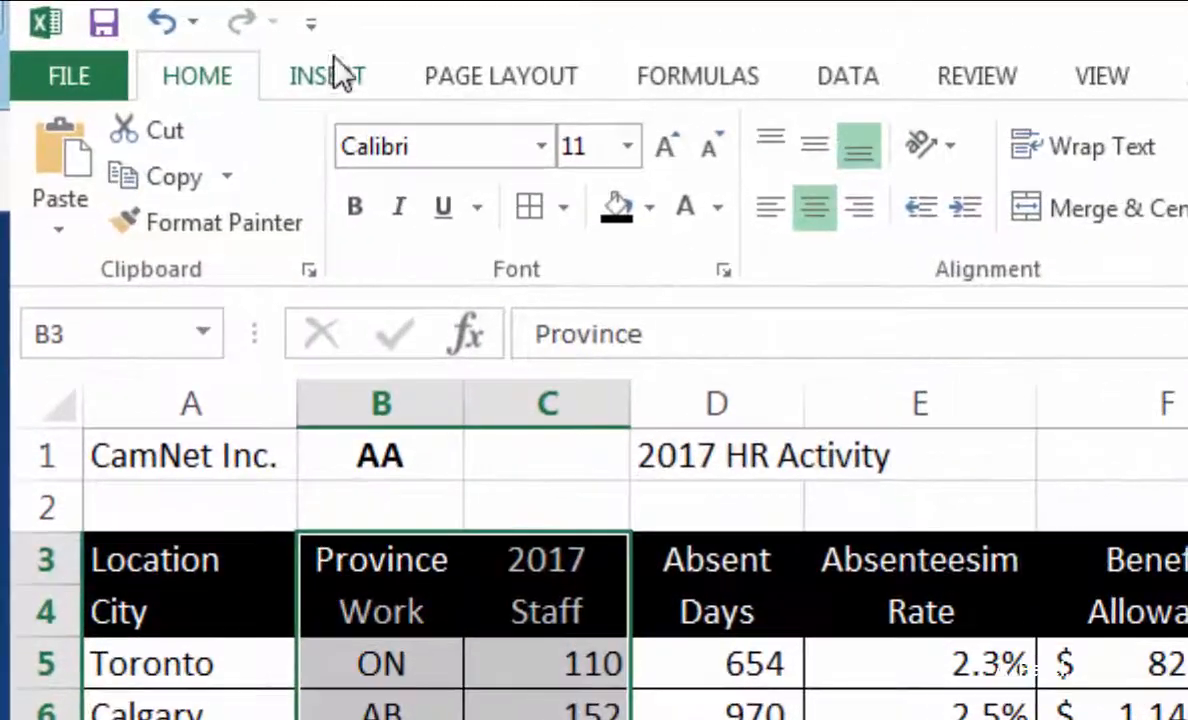
left_click(330, 82)
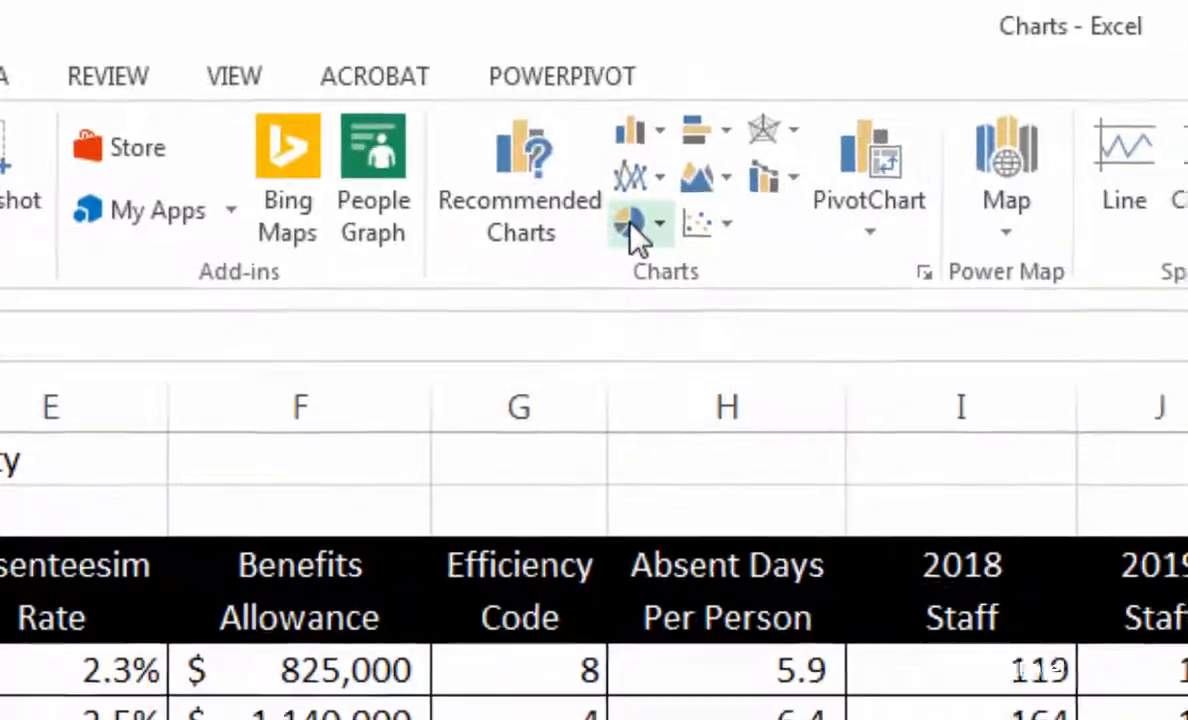
left_click(680, 238)
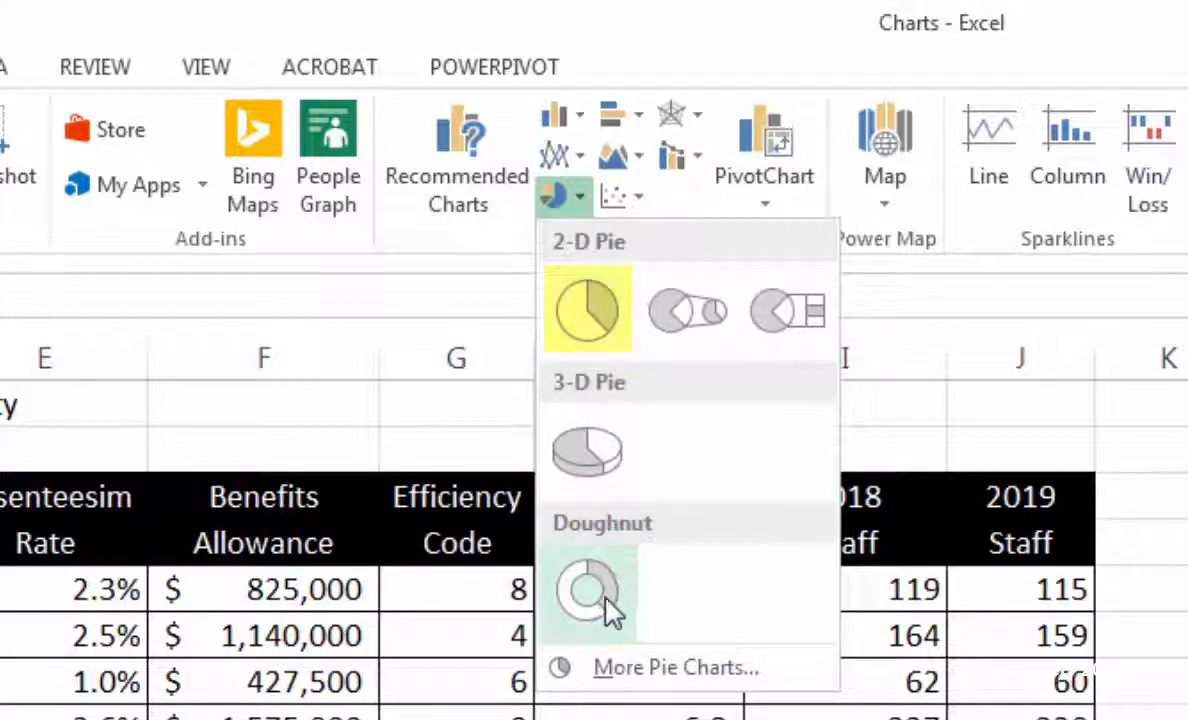
left_click(600, 333)
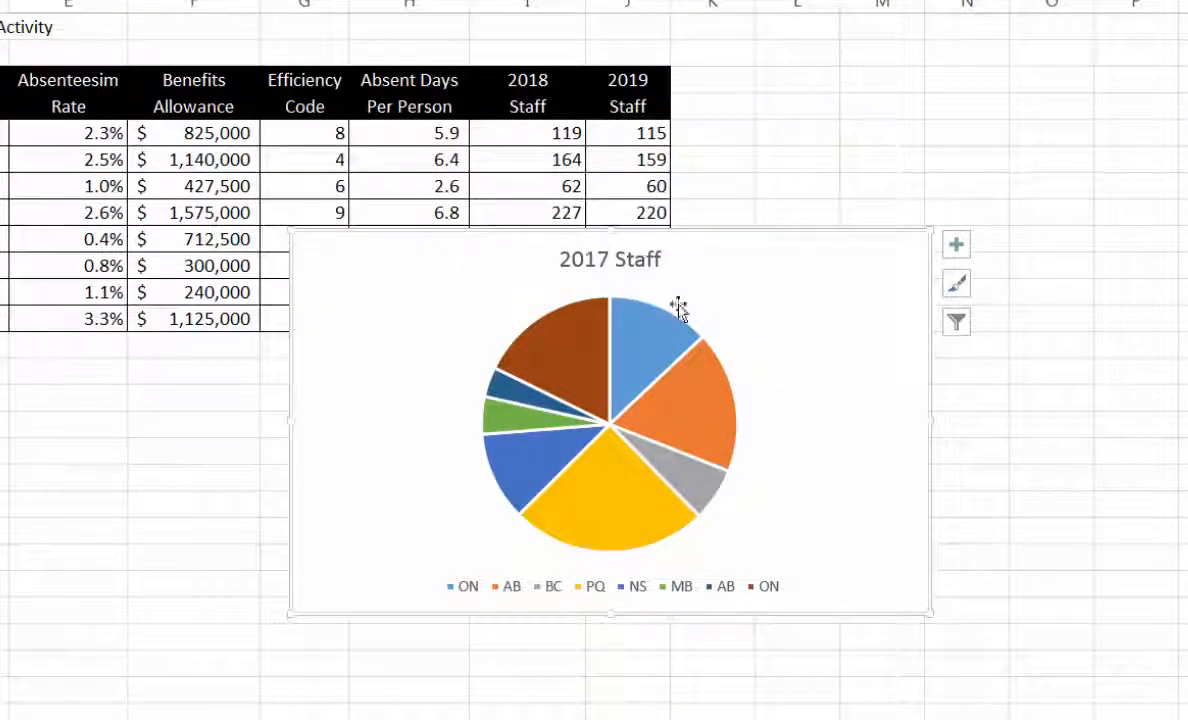
- Move the pie chart directly below the data table, aligned with its first column, and enlarge it slightly
left_click_drag(820, 294, 732, 398)
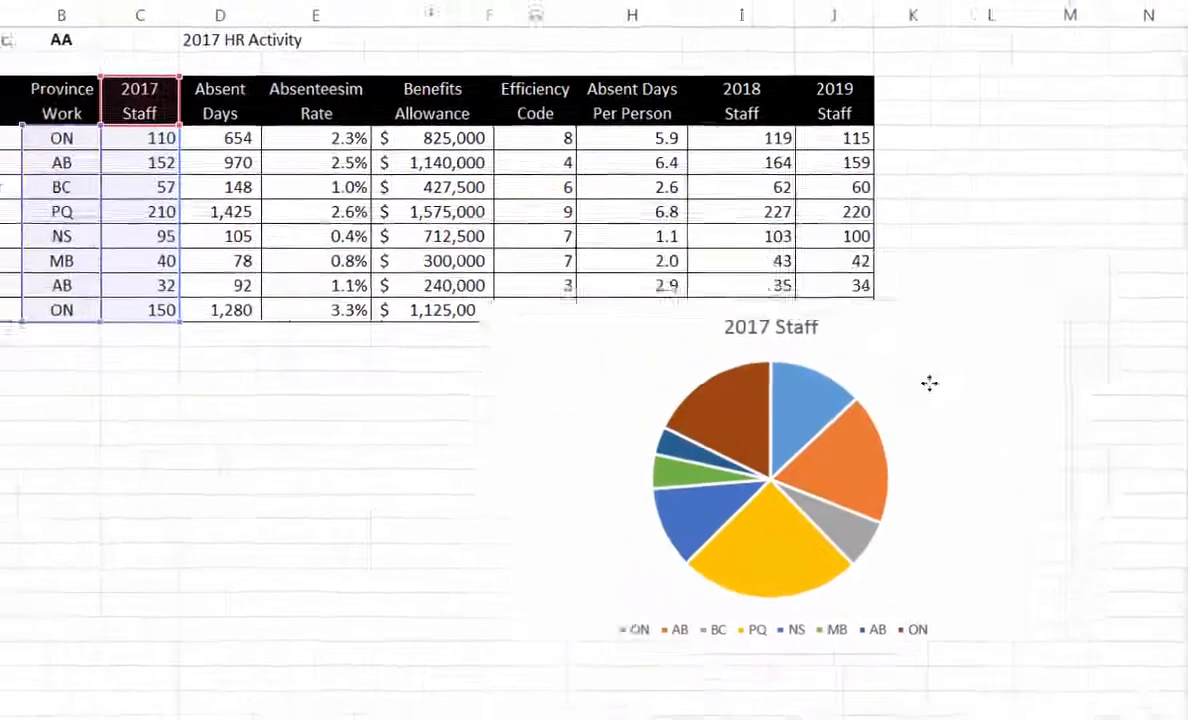
left_click_drag(929, 383, 415, 388)
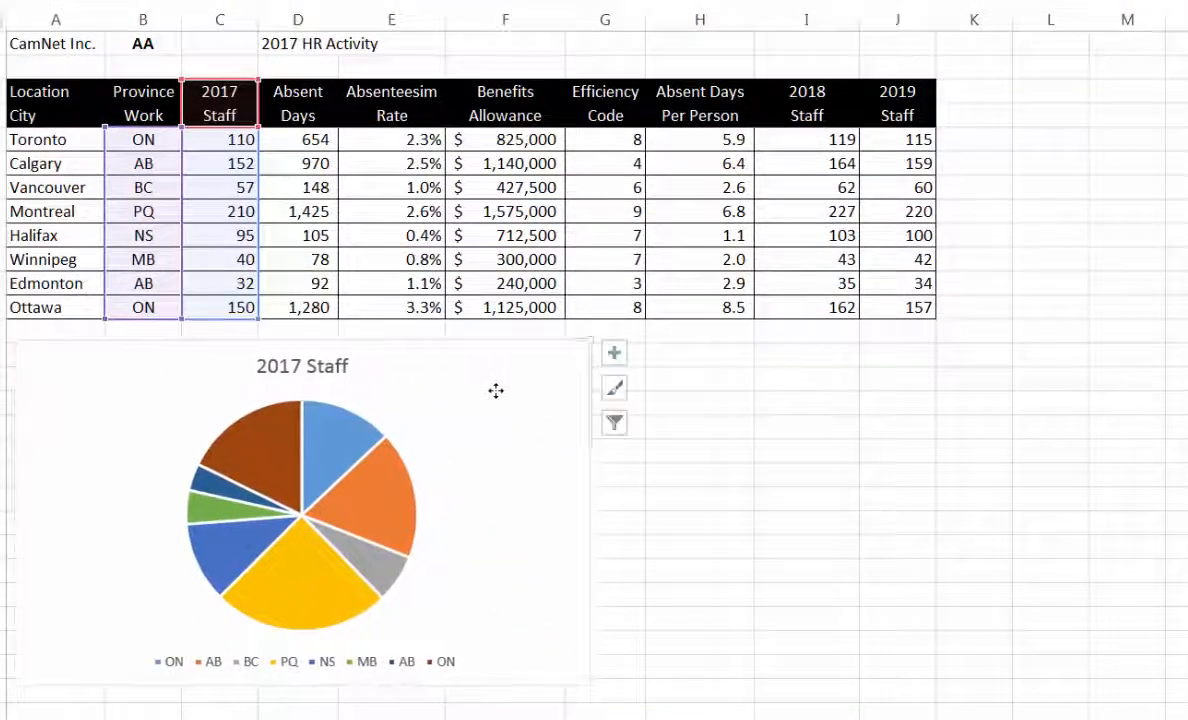
scroll(600, 550, "down", 1)
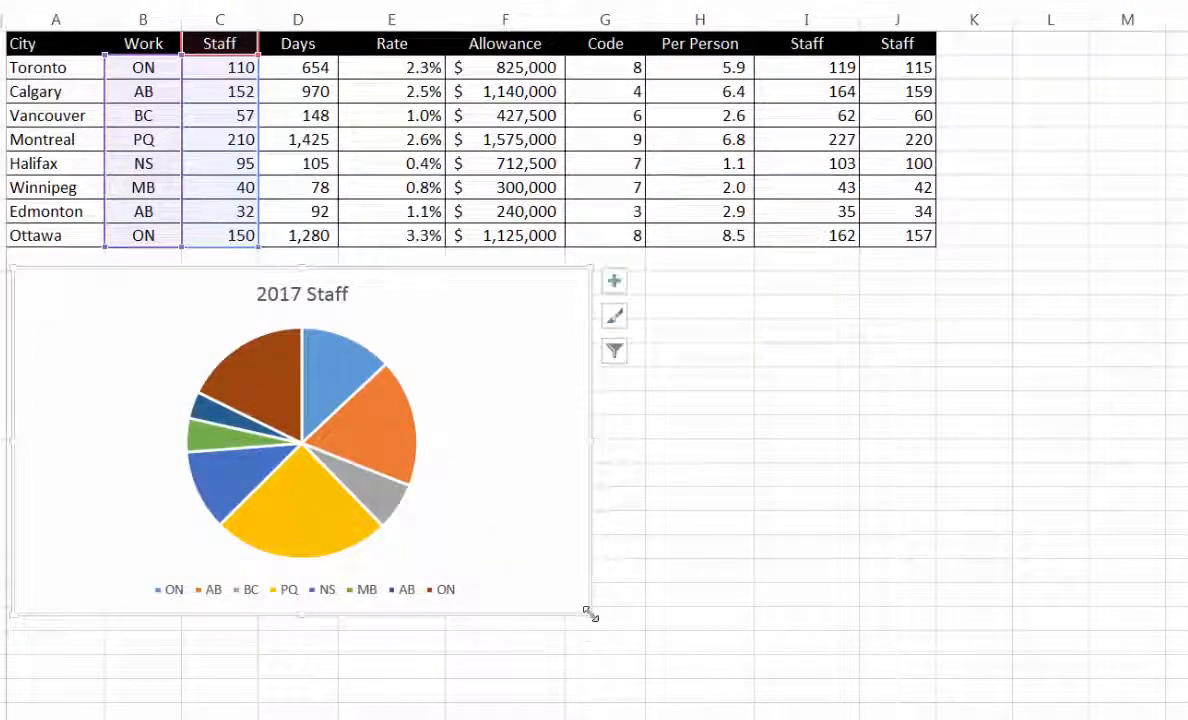
mouse_move(590, 614)
left_mouse_down()
mouse_move(475, 524)
mouse_move(573, 614)
mouse_move(606, 626)
left_mouse_up()
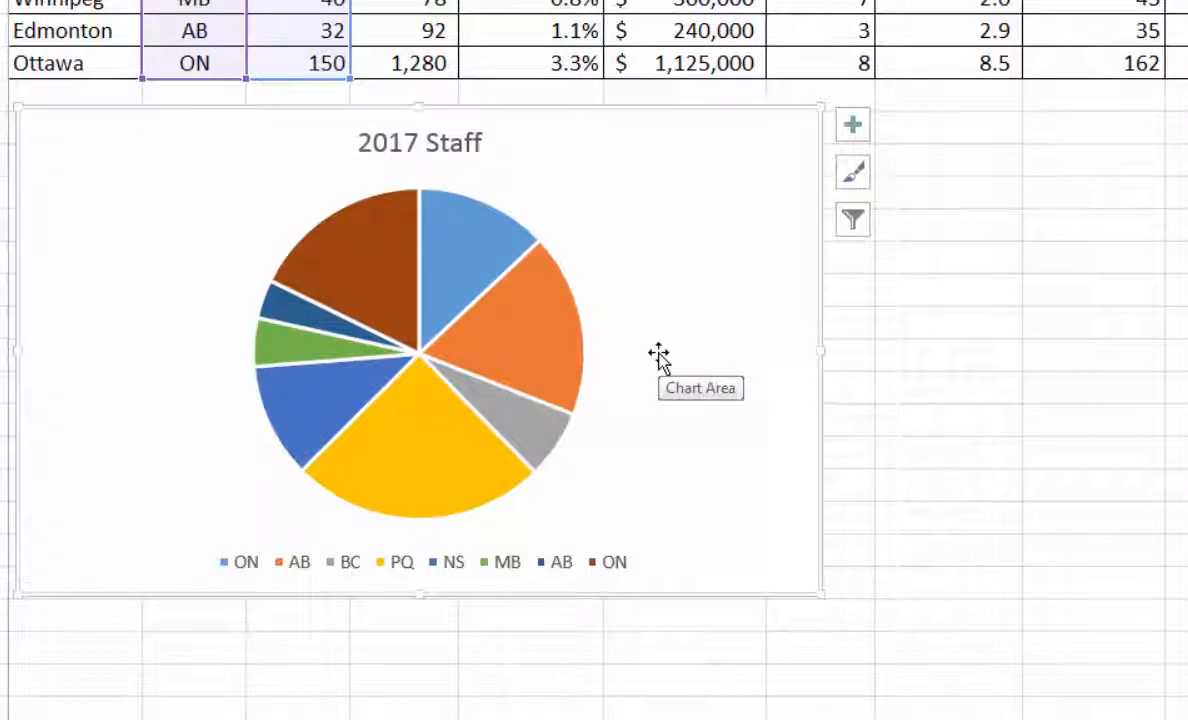
- Pull the NS slice a short distance out of the 2017 Staff pie
mouse_move(305, 403)
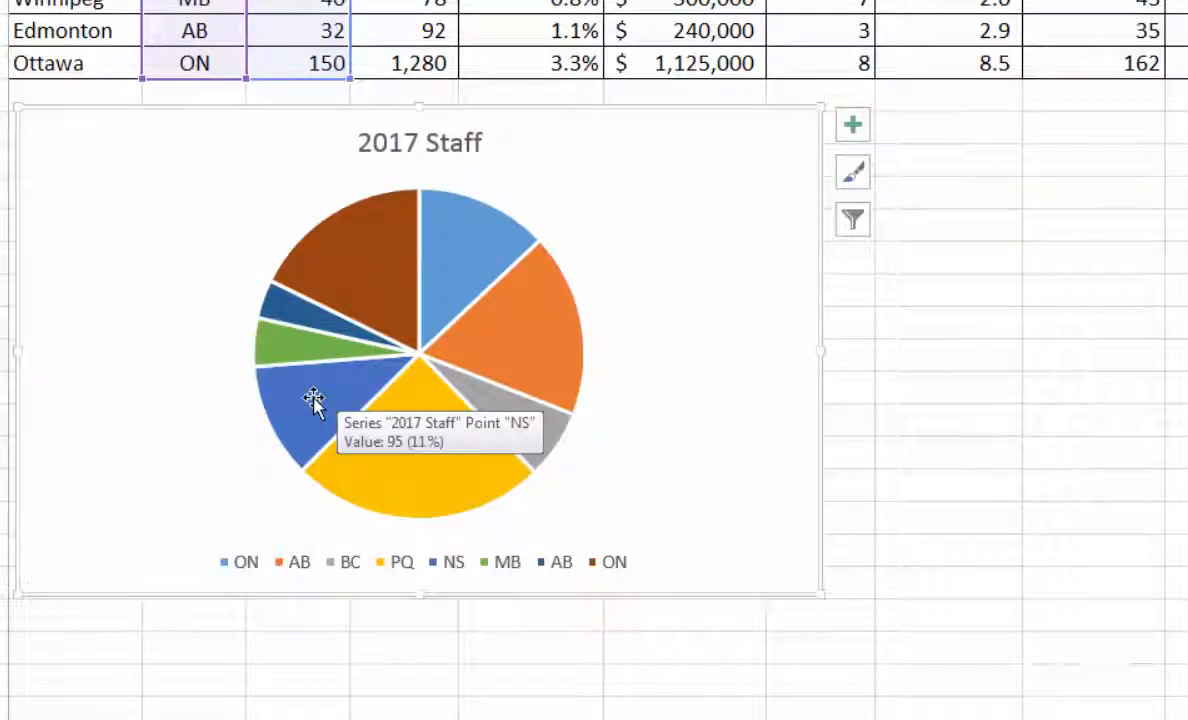
left_click(322, 441)
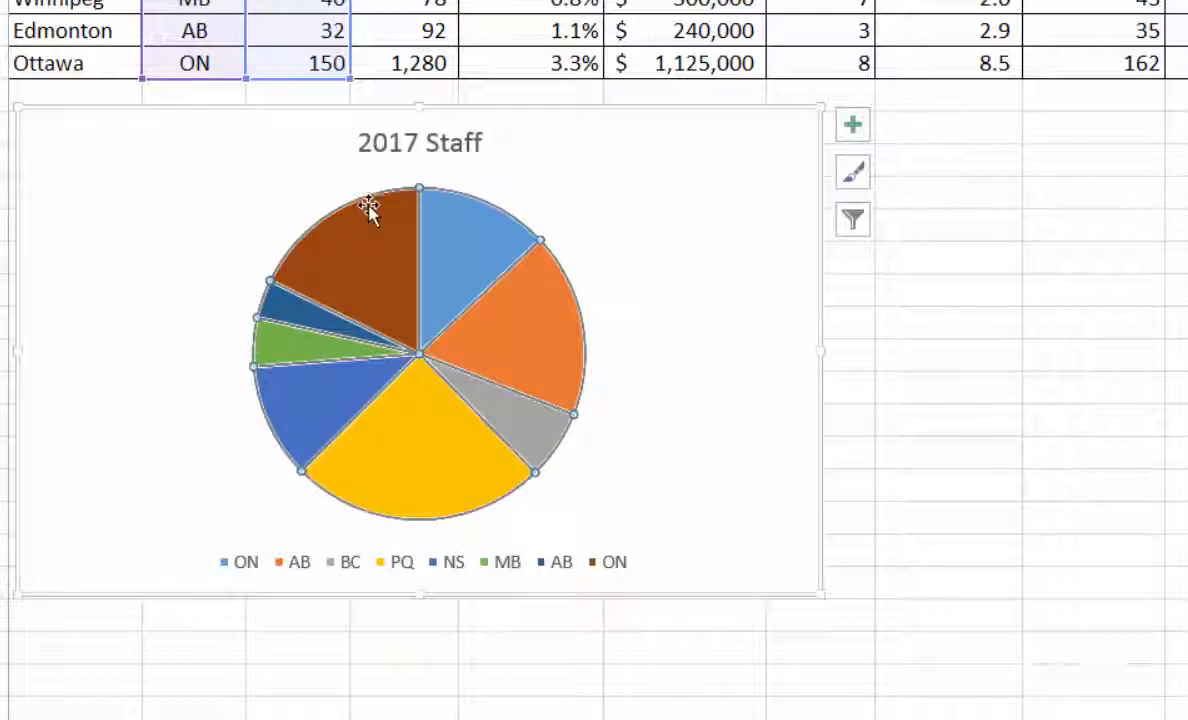
left_click(321, 396)
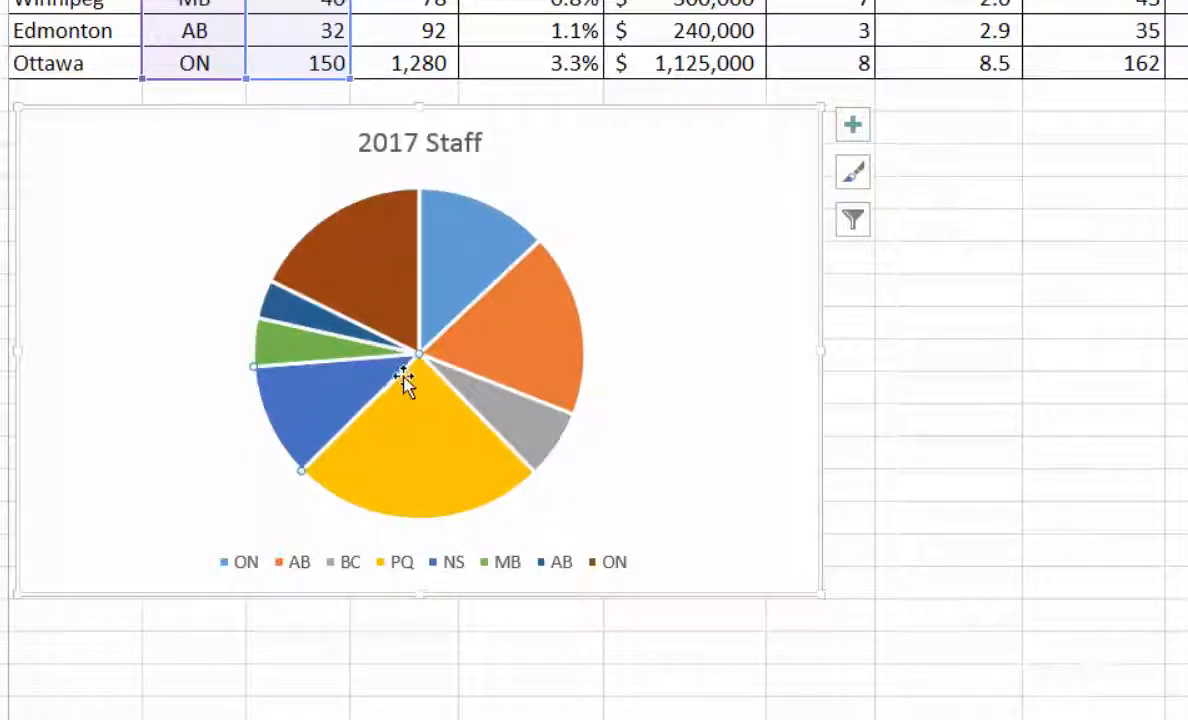
left_click_drag(321, 397, 290, 401)
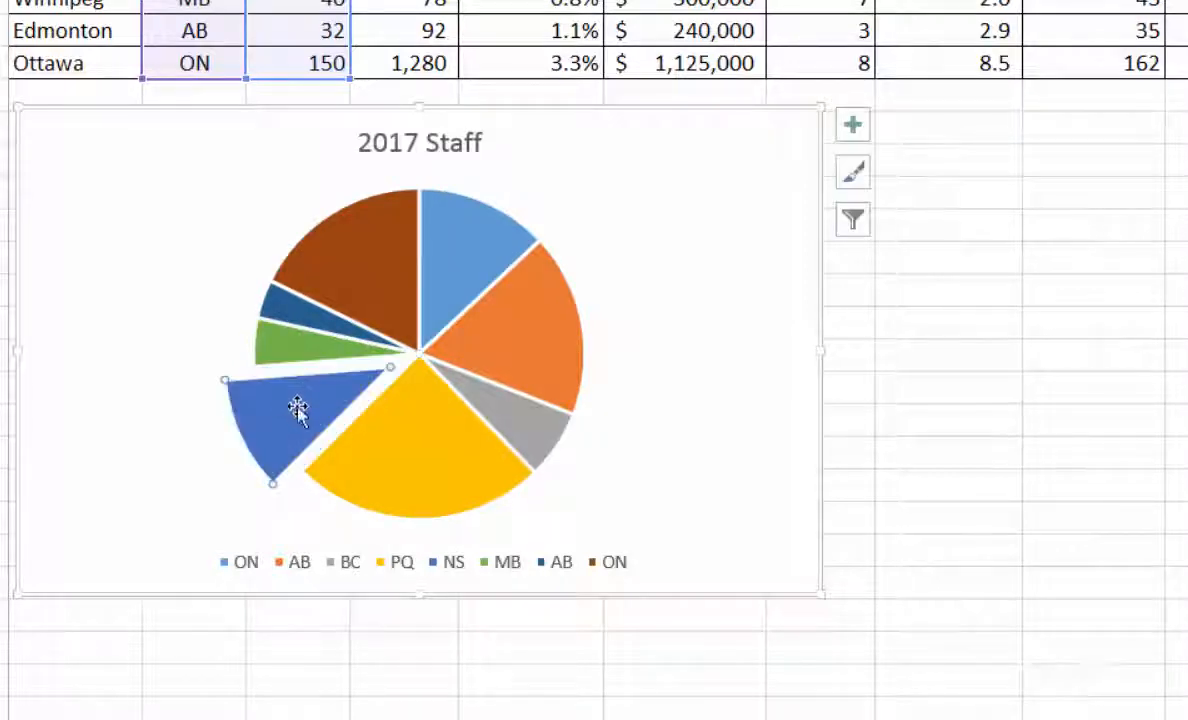
left_click(677, 401)
- Fill the separated NS slice with standard red, leaving the other slices in their original colors
left_click(282, 428)
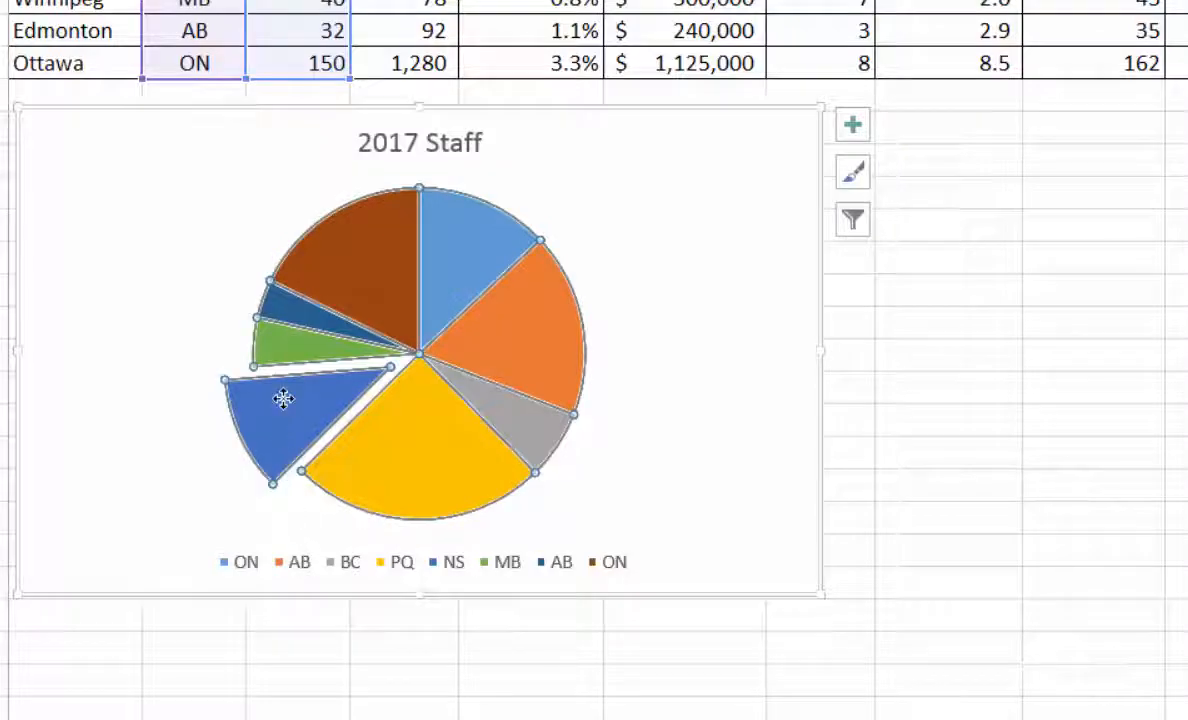
left_click(285, 399)
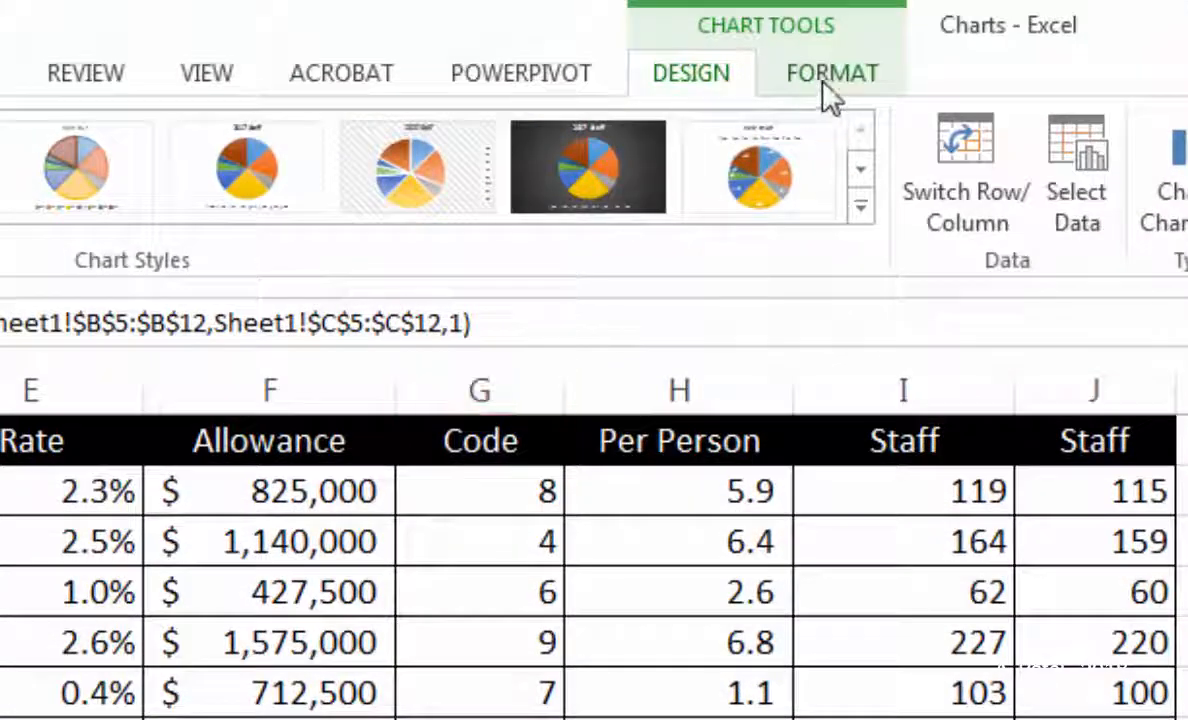
left_click(830, 88)
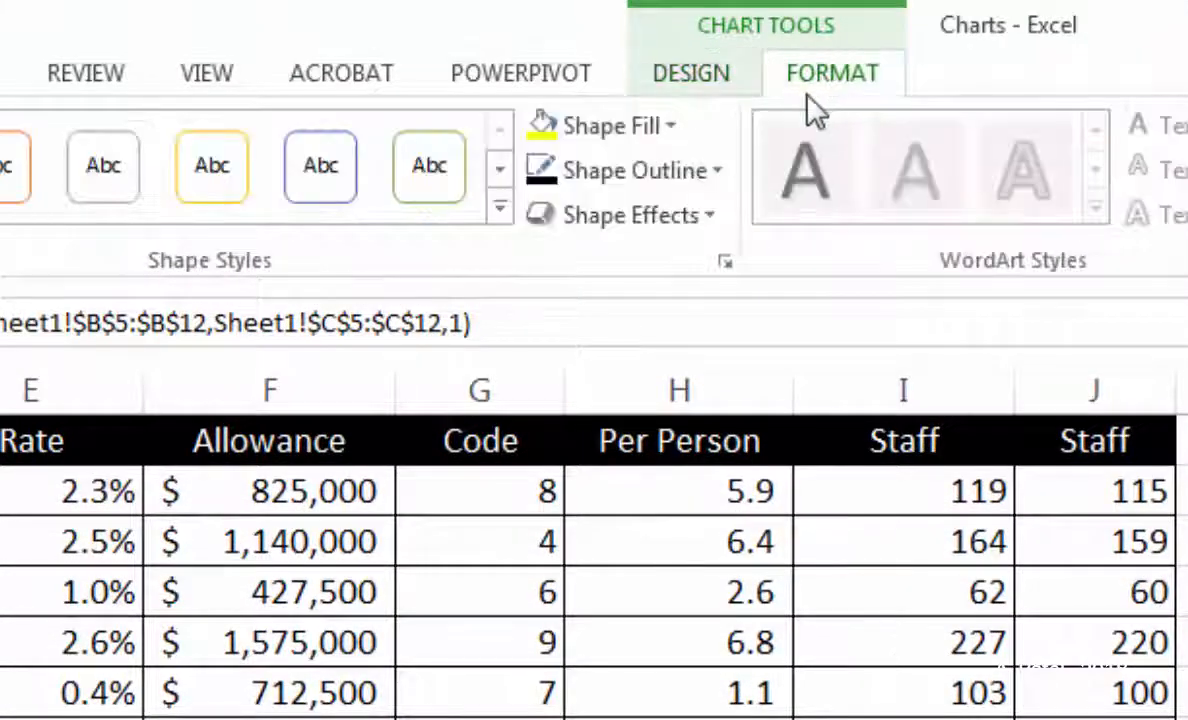
left_click(668, 126)
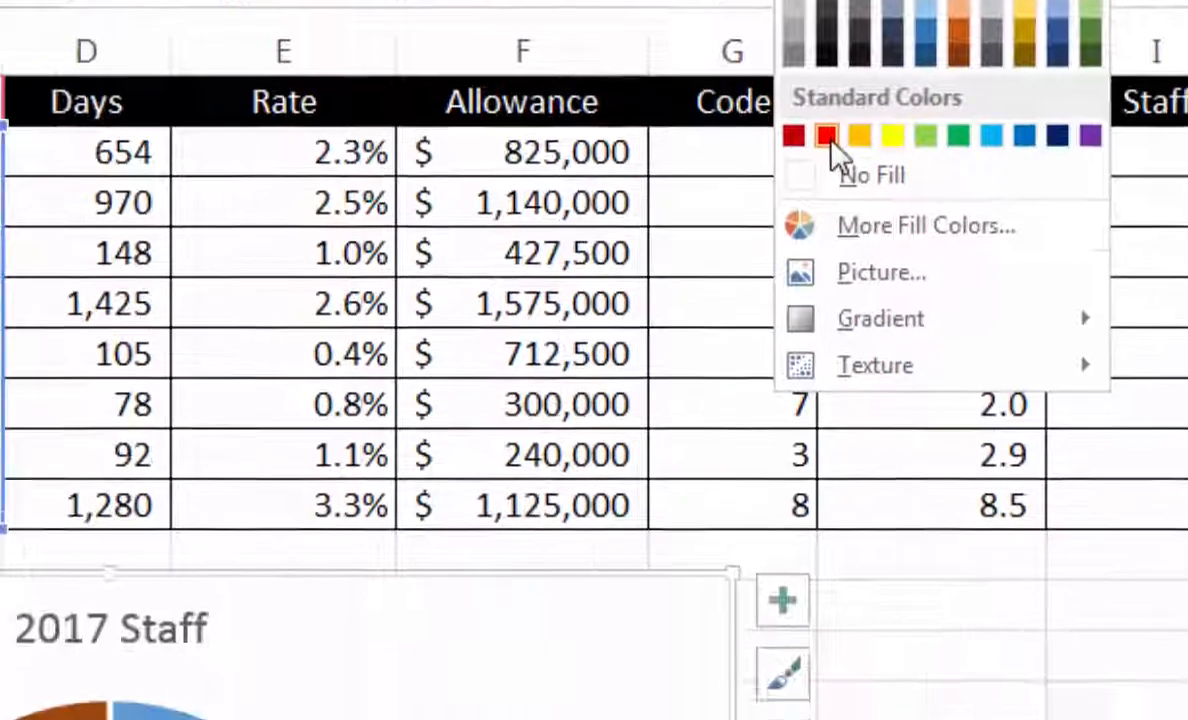
left_click(829, 138)
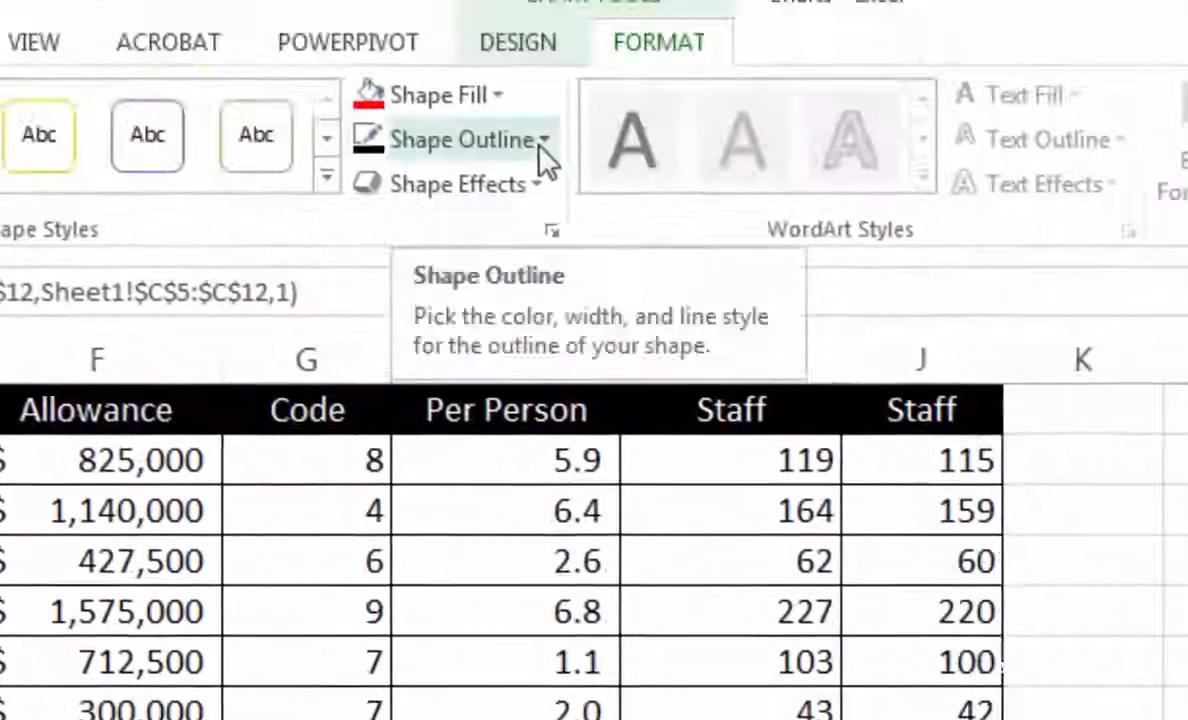
left_click(543, 142)
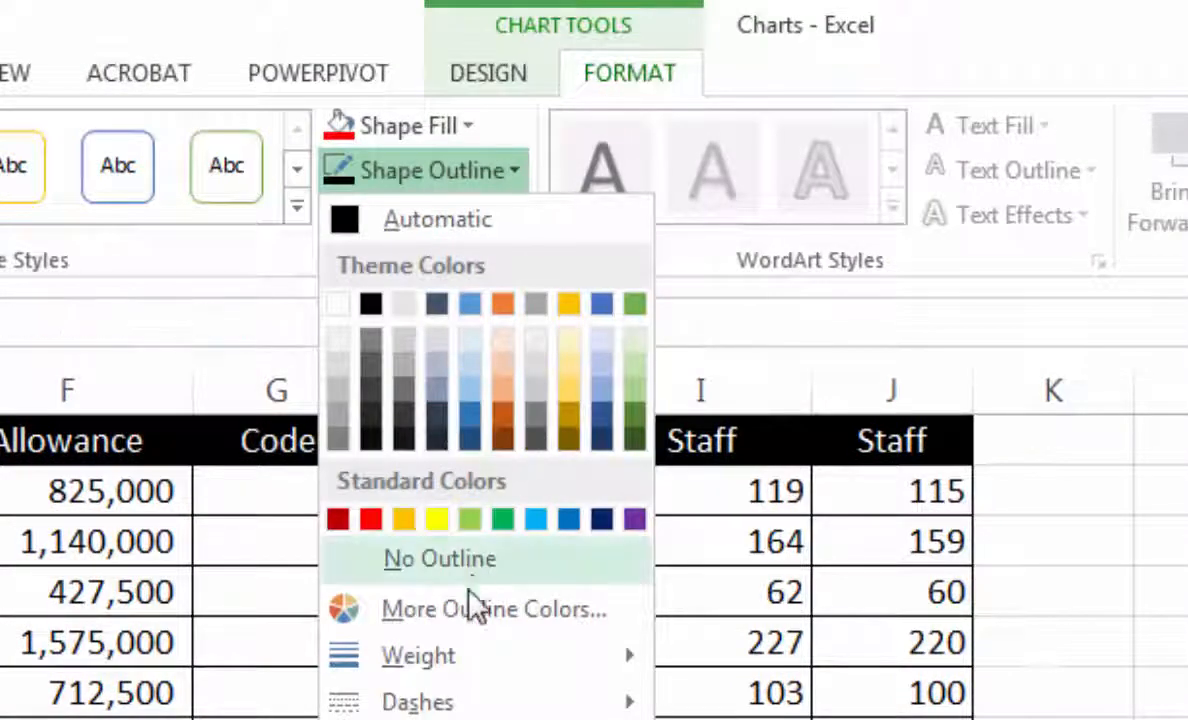
mouse_move(455, 702)
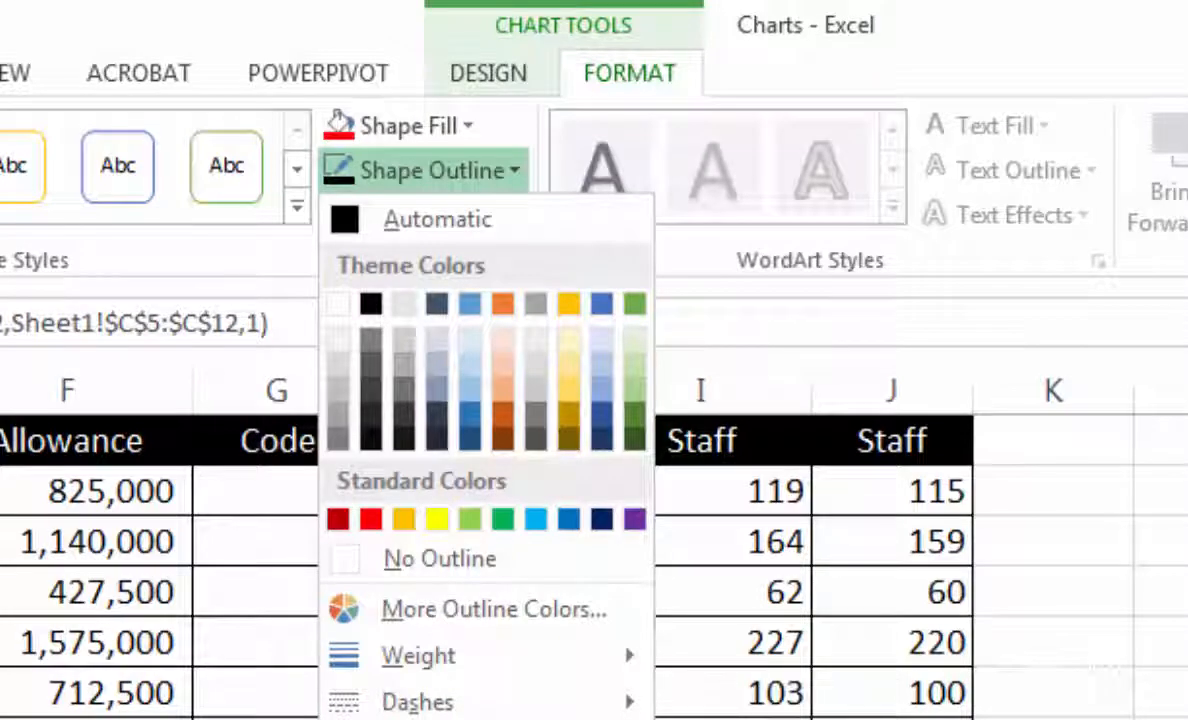
left_click(470, 127)
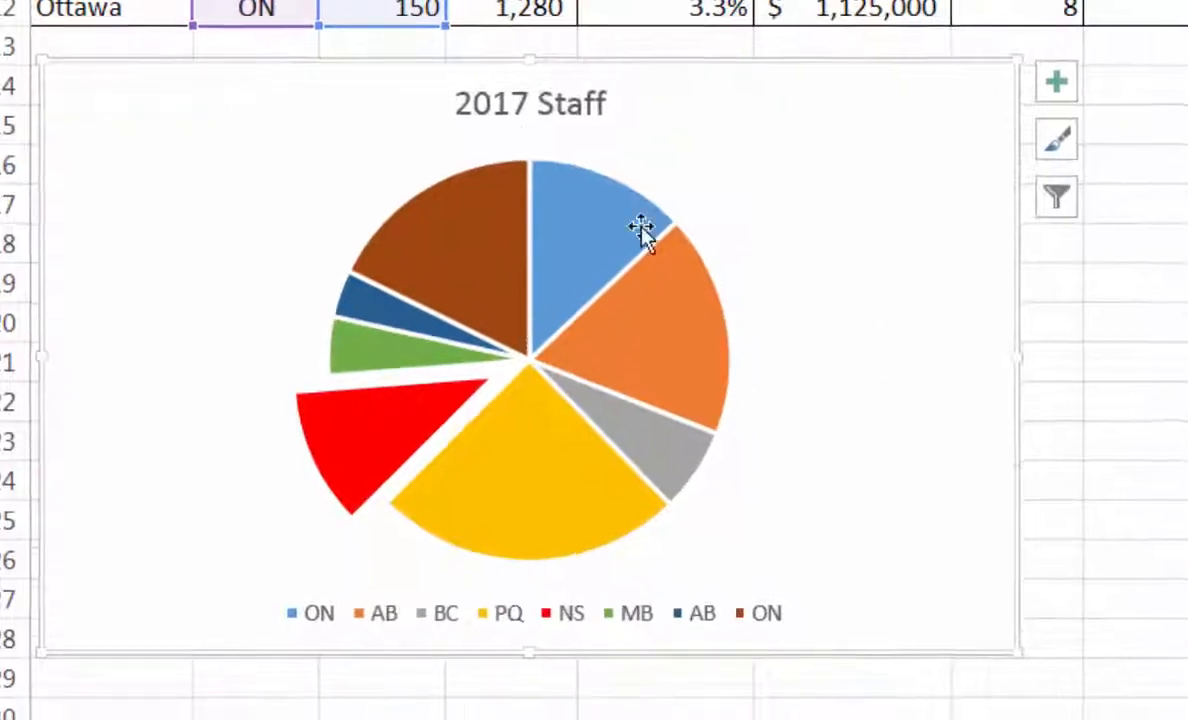
left_click(1175, 315)
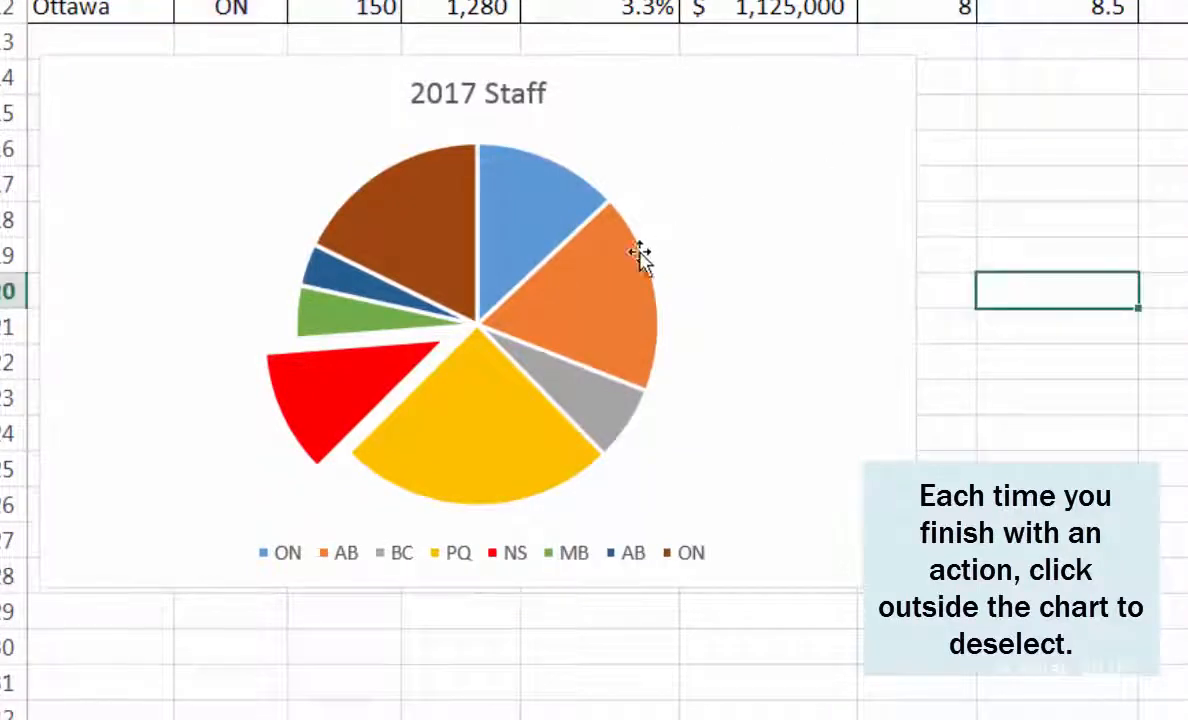
left_click(570, 257)
left_click(1045, 285)
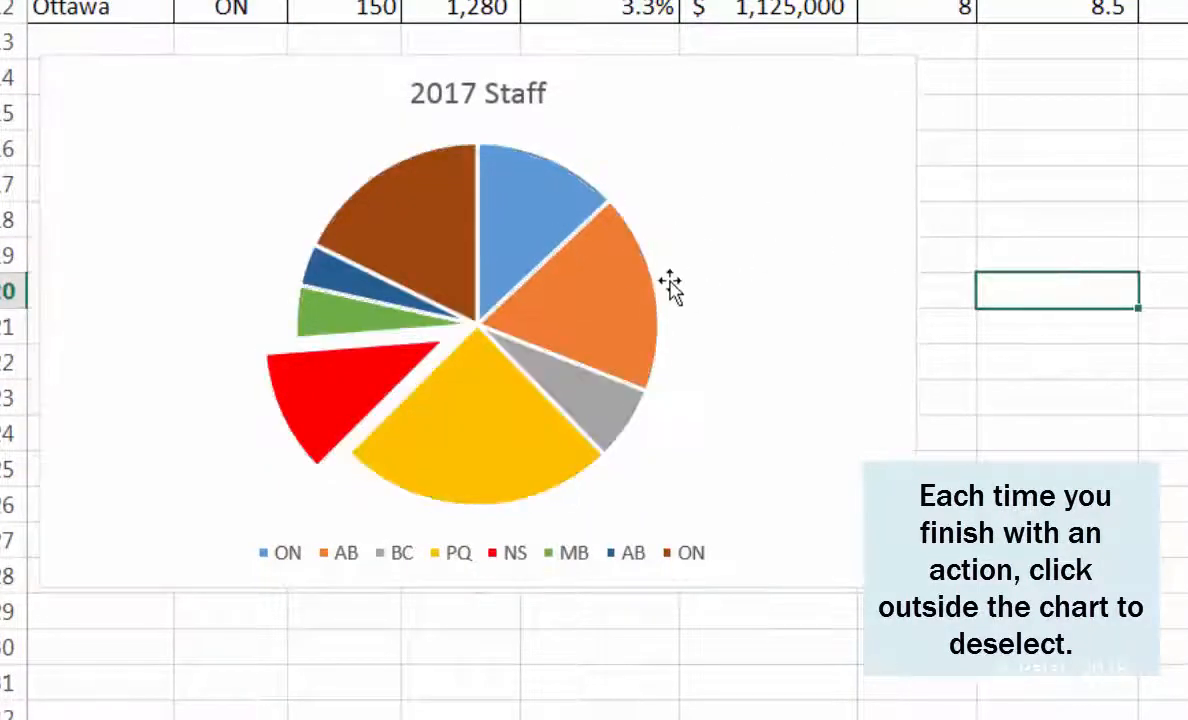
- Add data labels to all slices of the pie chart
right_click(566, 300)
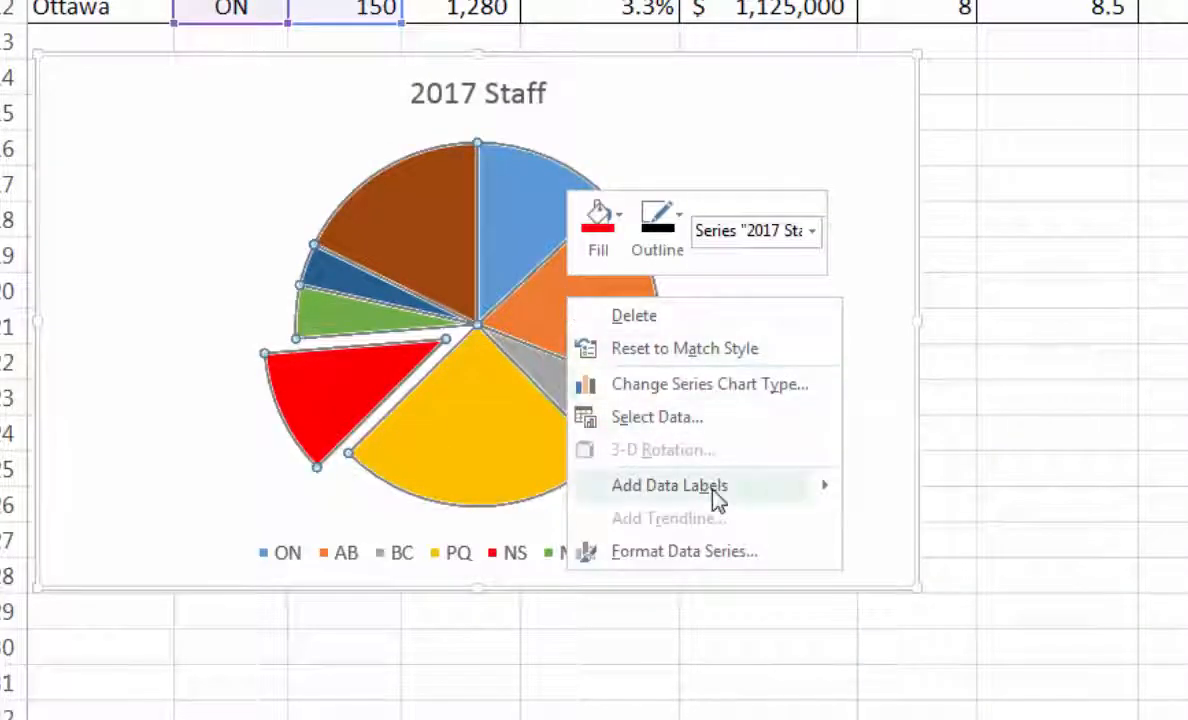
mouse_move(712, 490)
left_click(950, 489)
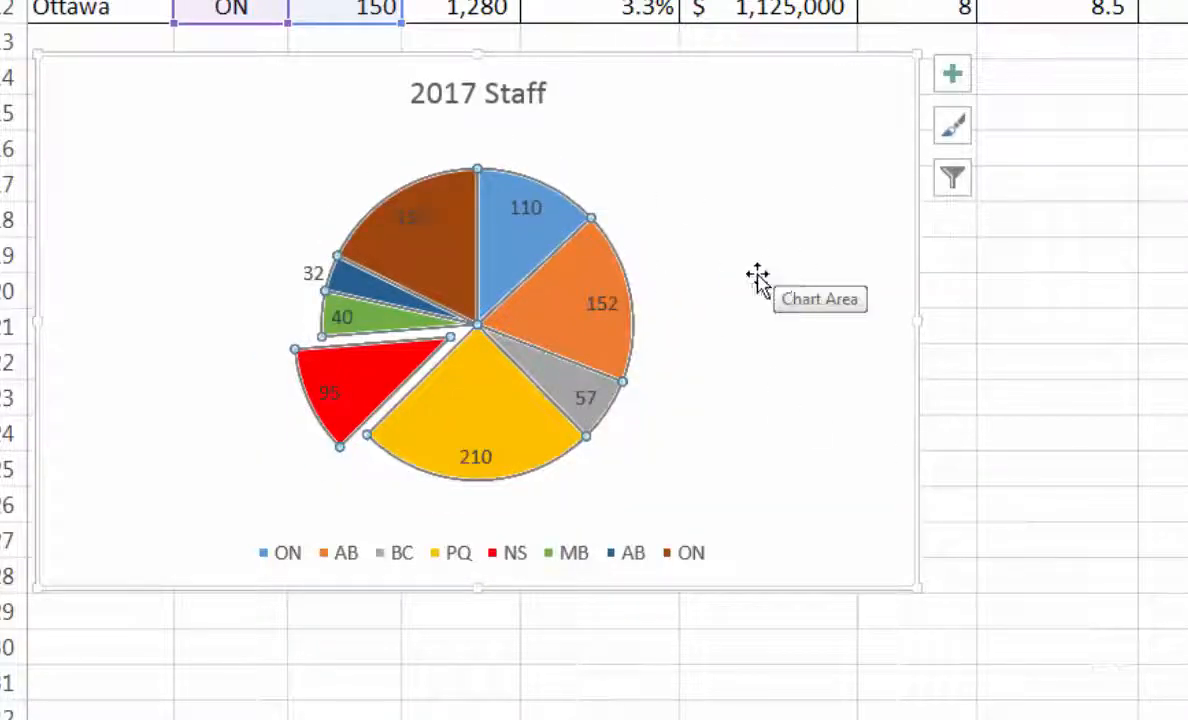
- Move the data labels of the 110-staff ON slice and the NS slice outside the pie
left_click(532, 208)
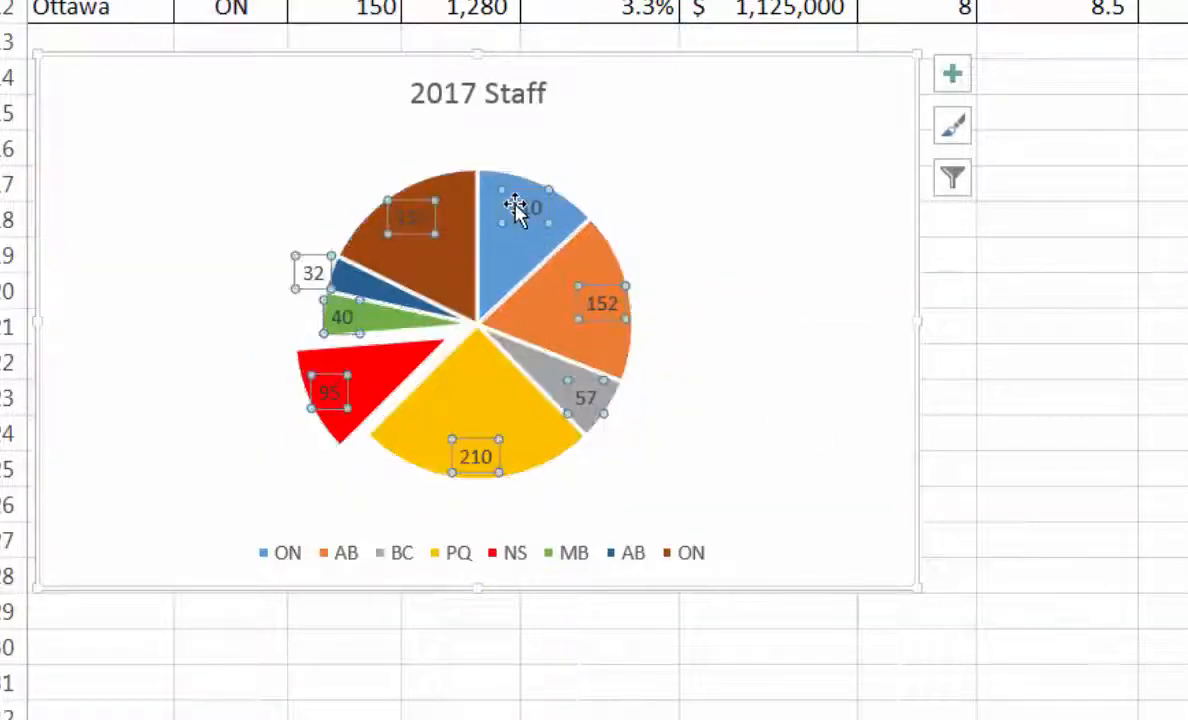
left_click(526, 204)
left_click_drag(528, 190, 576, 128)
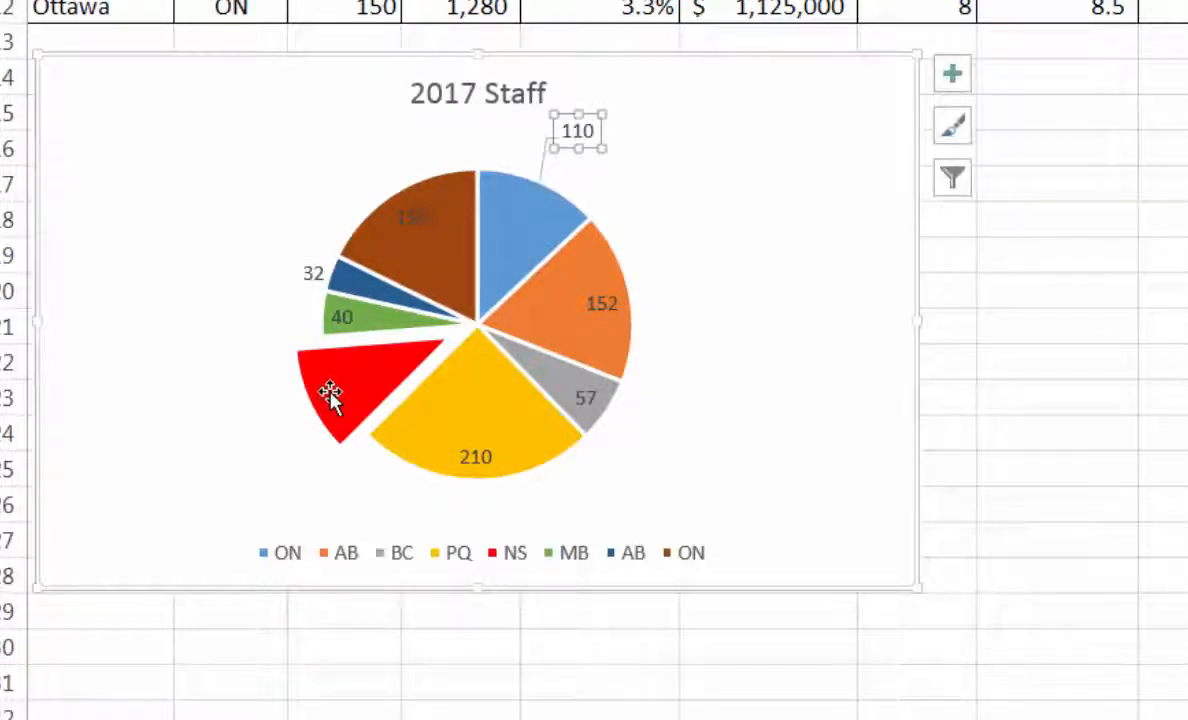
left_click(331, 395)
left_click_drag(318, 389, 258, 424)
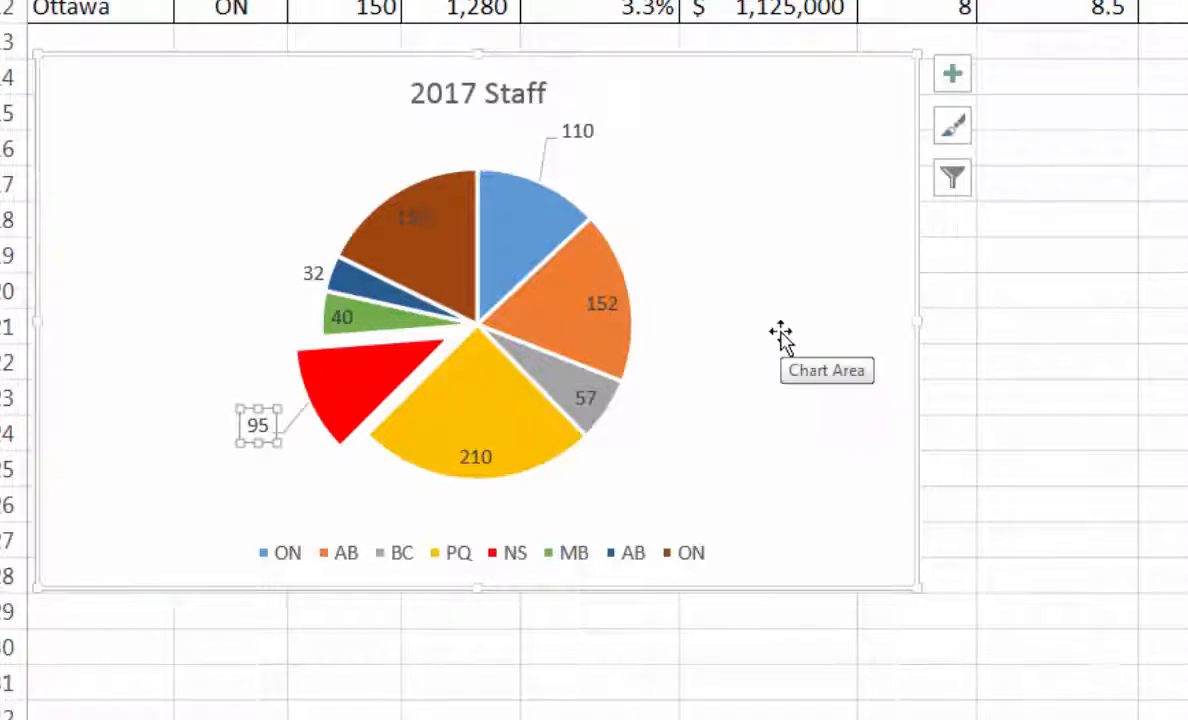
left_click(732, 246)
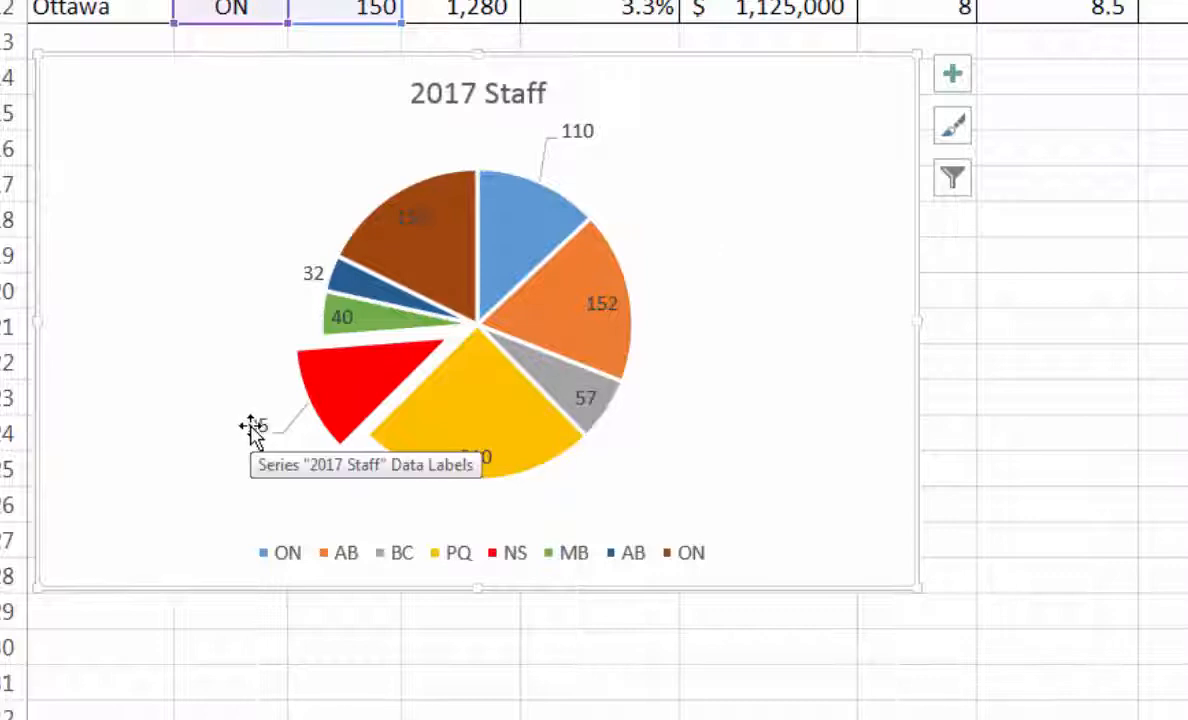
- Show percentages instead of values in the pie chart's data labels and place them outside the slices
right_click(520, 240)
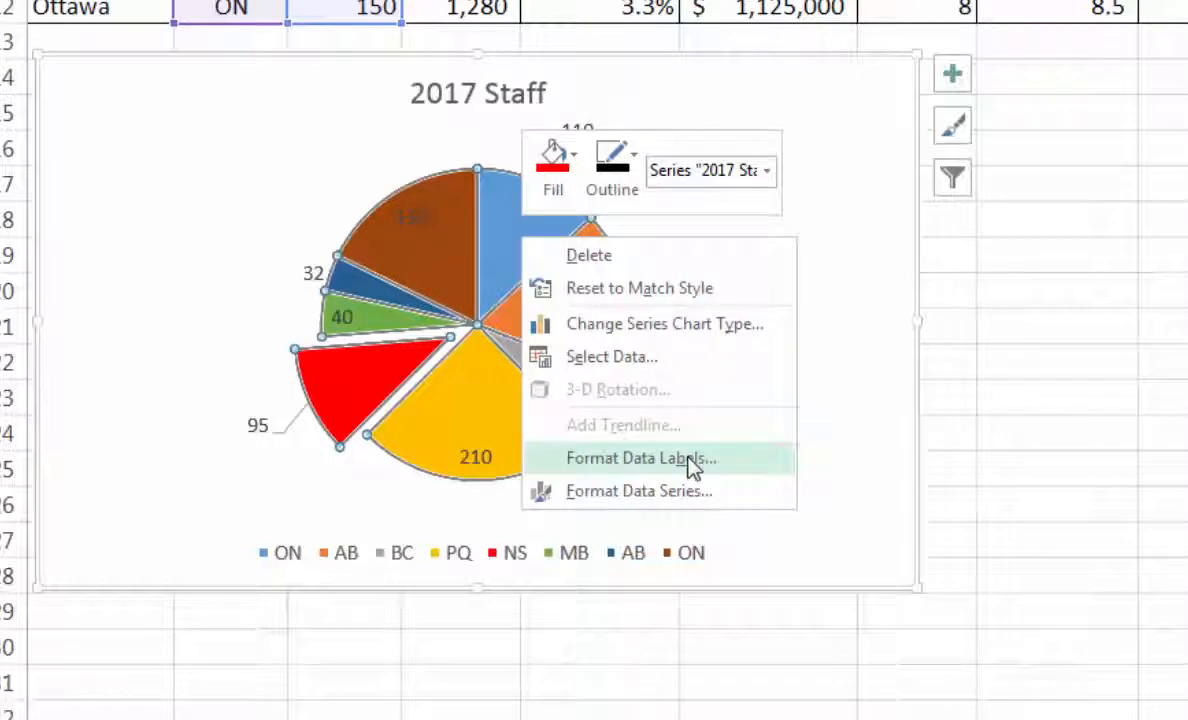
left_click(594, 478)
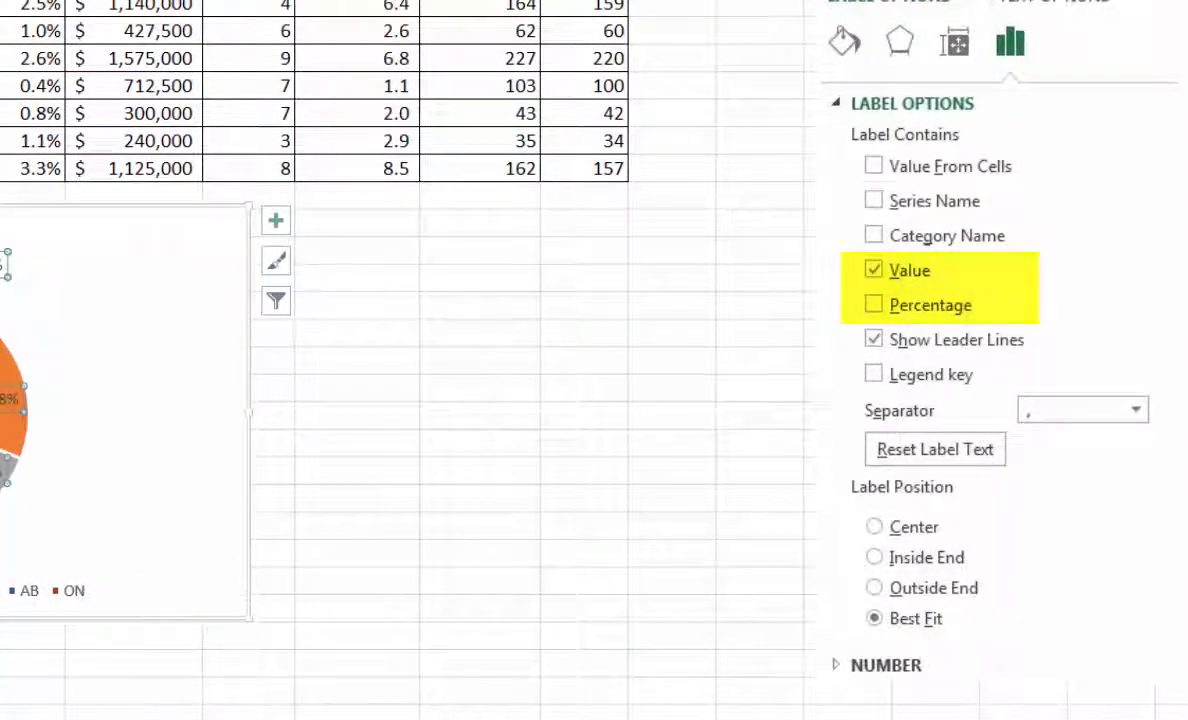
left_click(874, 166)
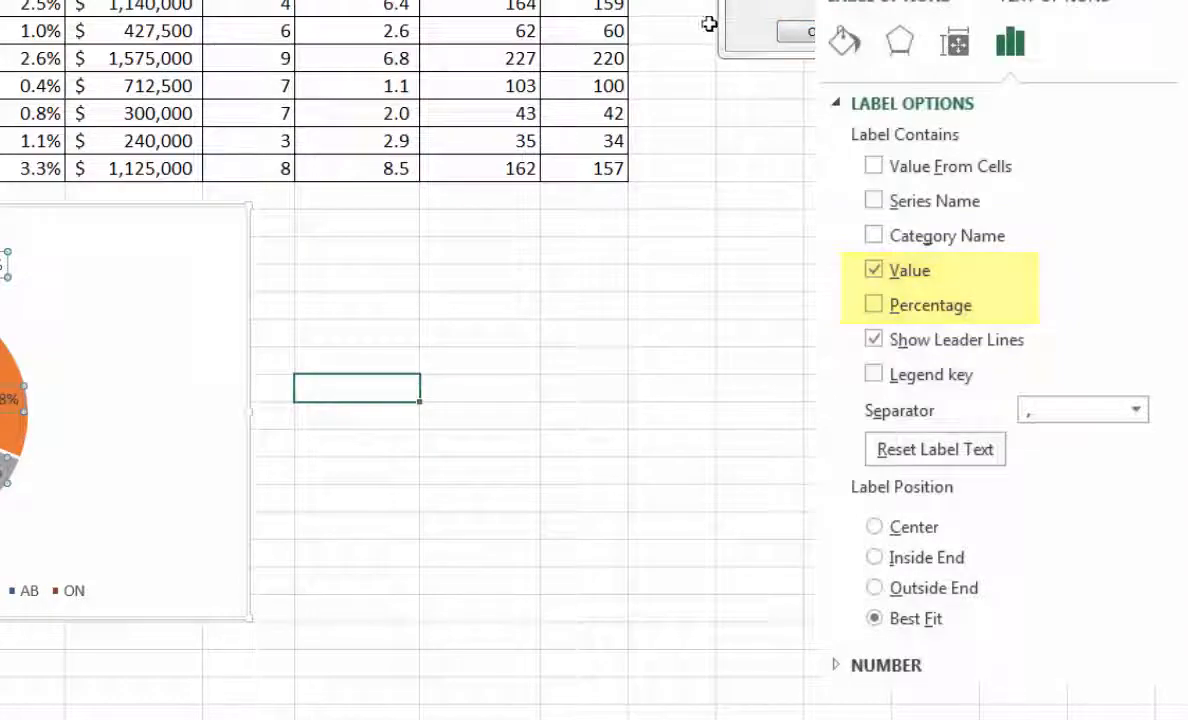
key("Escape")
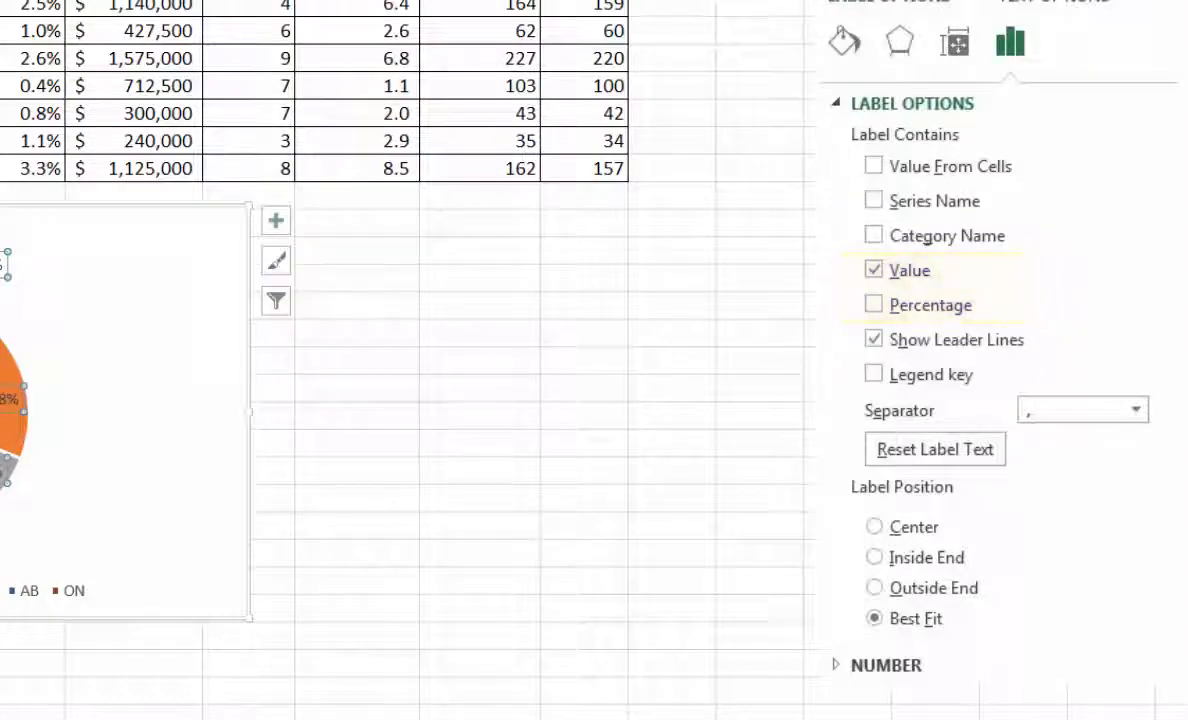
left_click(874, 201)
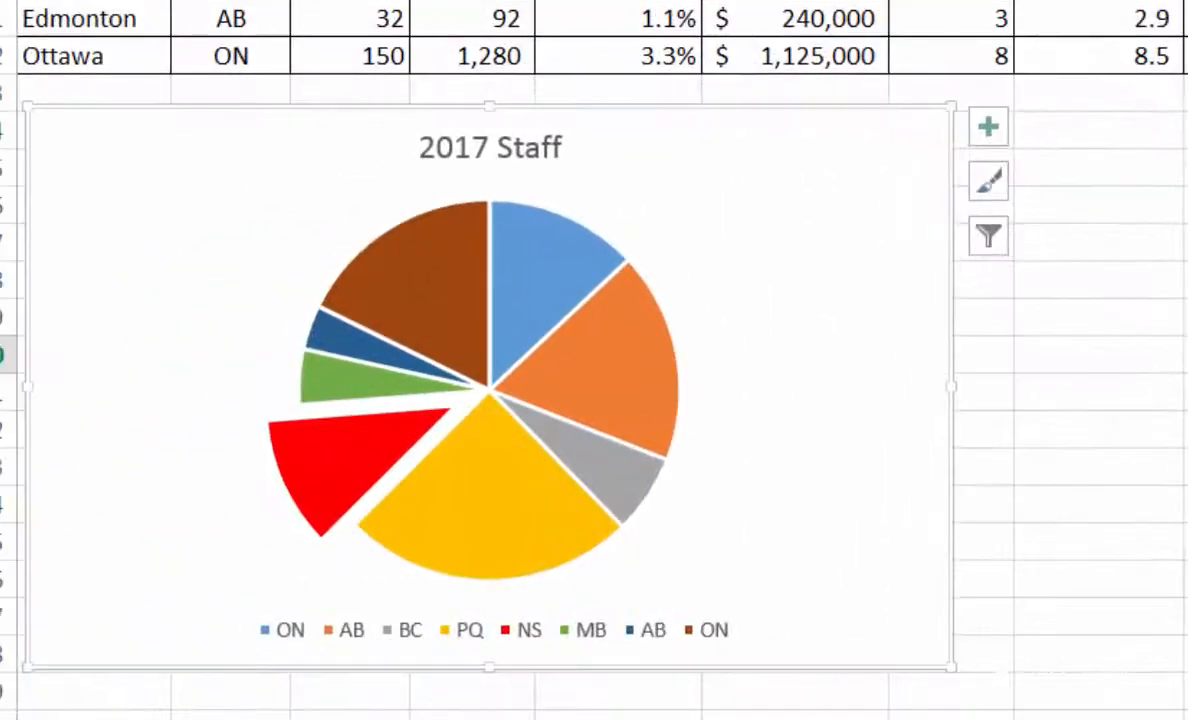
key("ctrl+z")
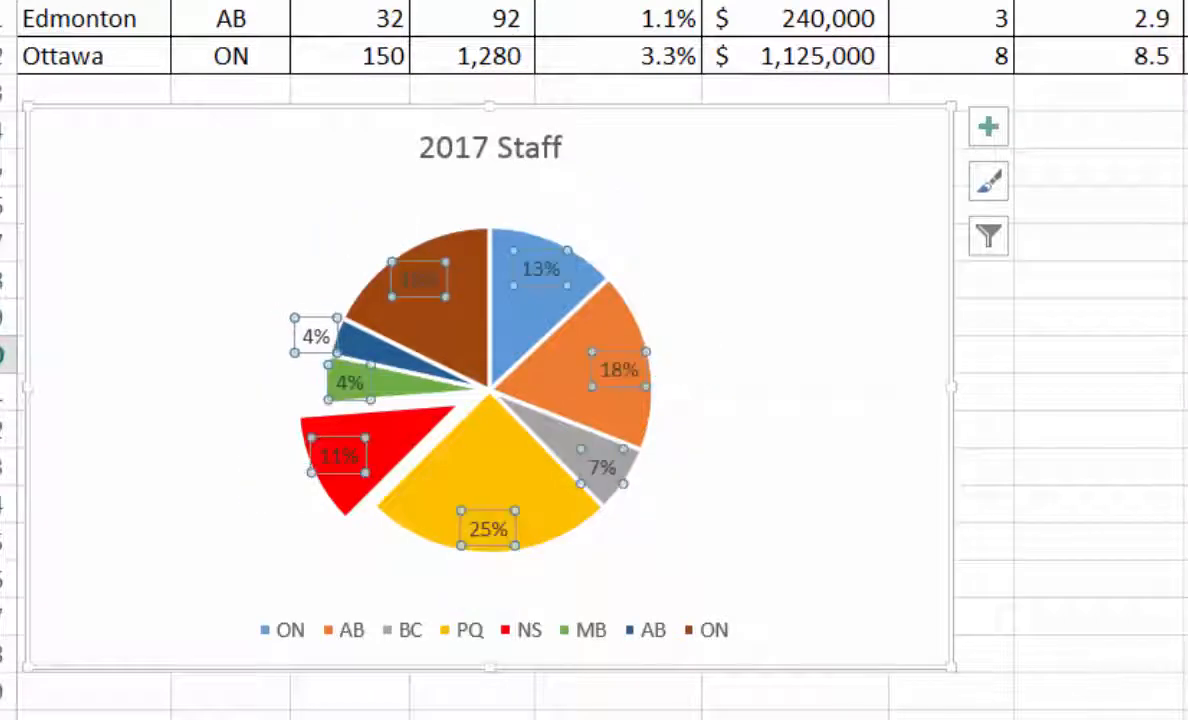
left_click(870, 329)
left_click(588, 220)
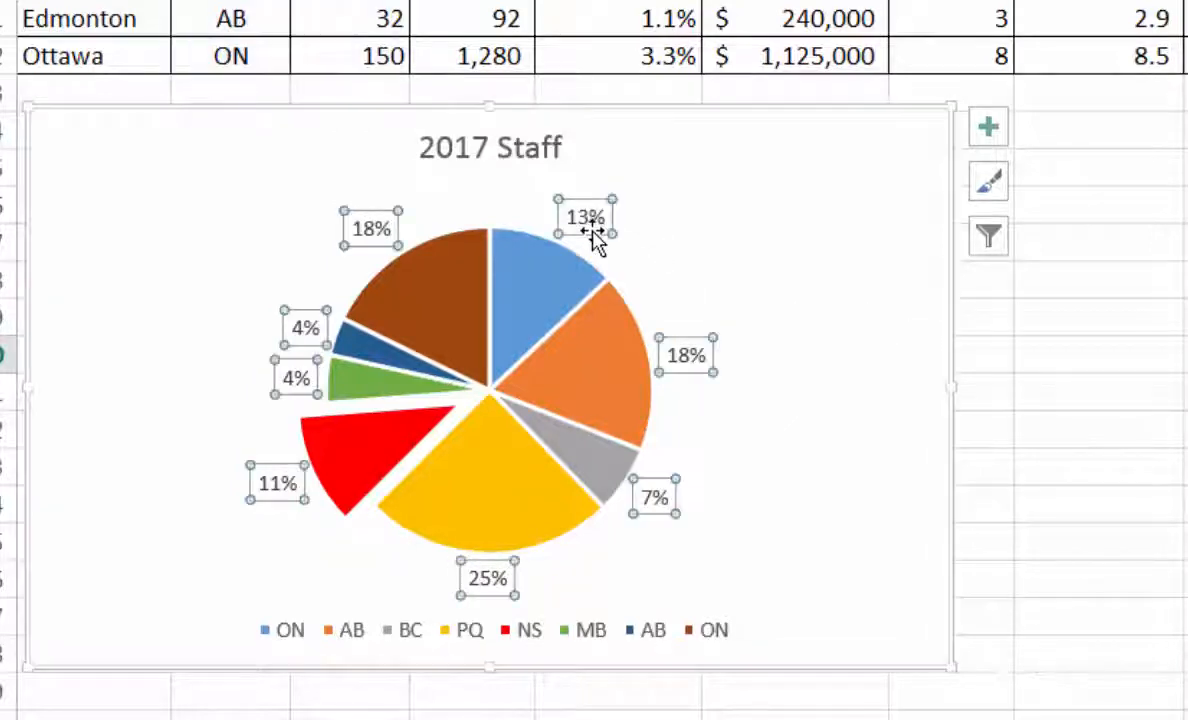
- Try selecting the pie chart's title, individual legend entries and data labels, and nudge the legend slightly up and to the right
left_click(478, 145)
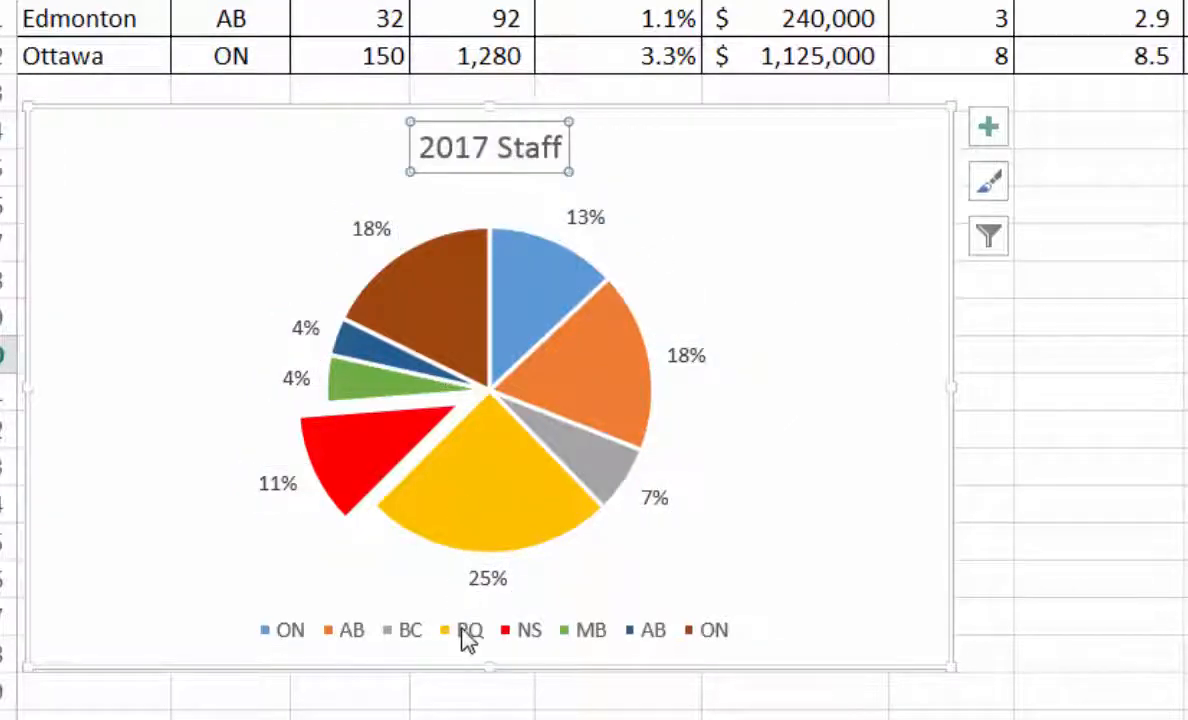
left_click(468, 632)
left_click(468, 632)
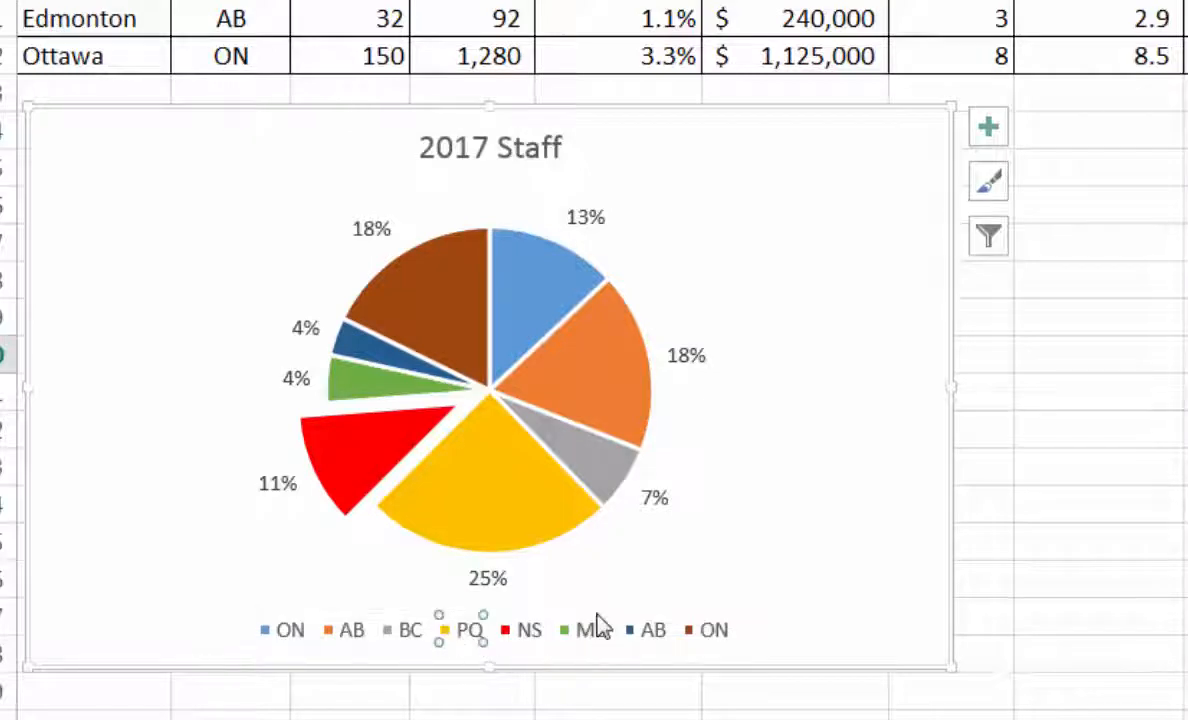
left_click(523, 631)
left_click(654, 583)
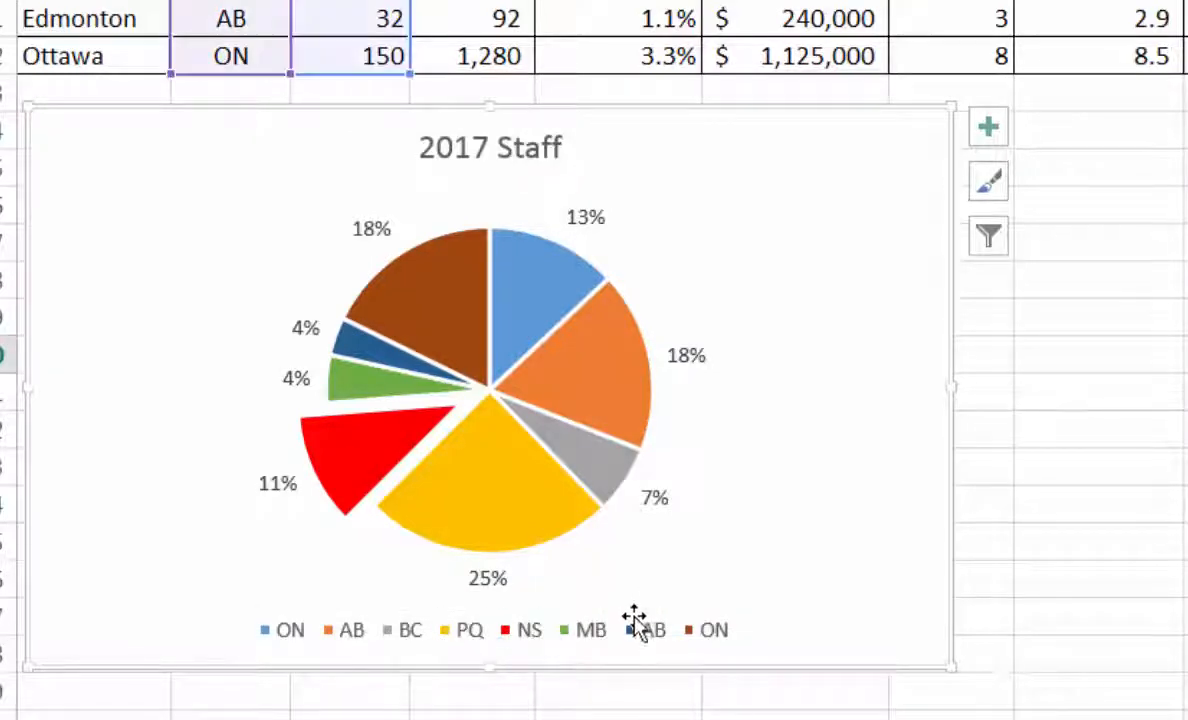
left_click(634, 618)
left_click_drag(650, 606, 620, 604)
left_click(466, 148)
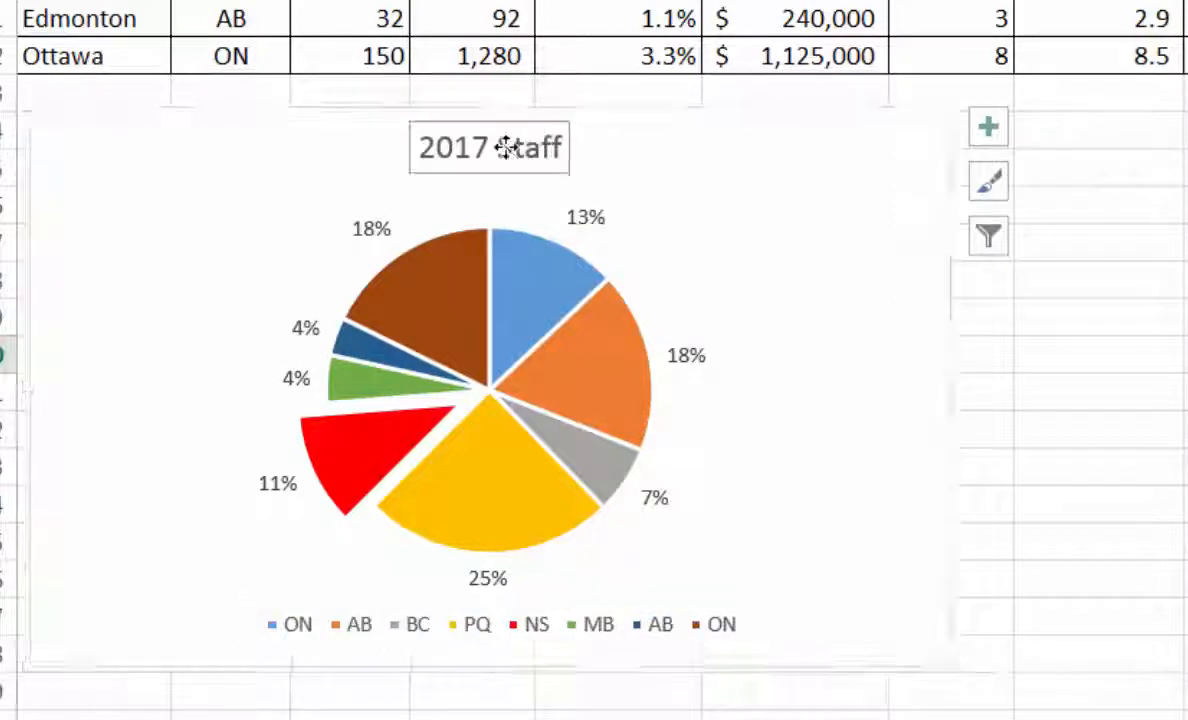
left_click_drag(428, 143, 613, 146)
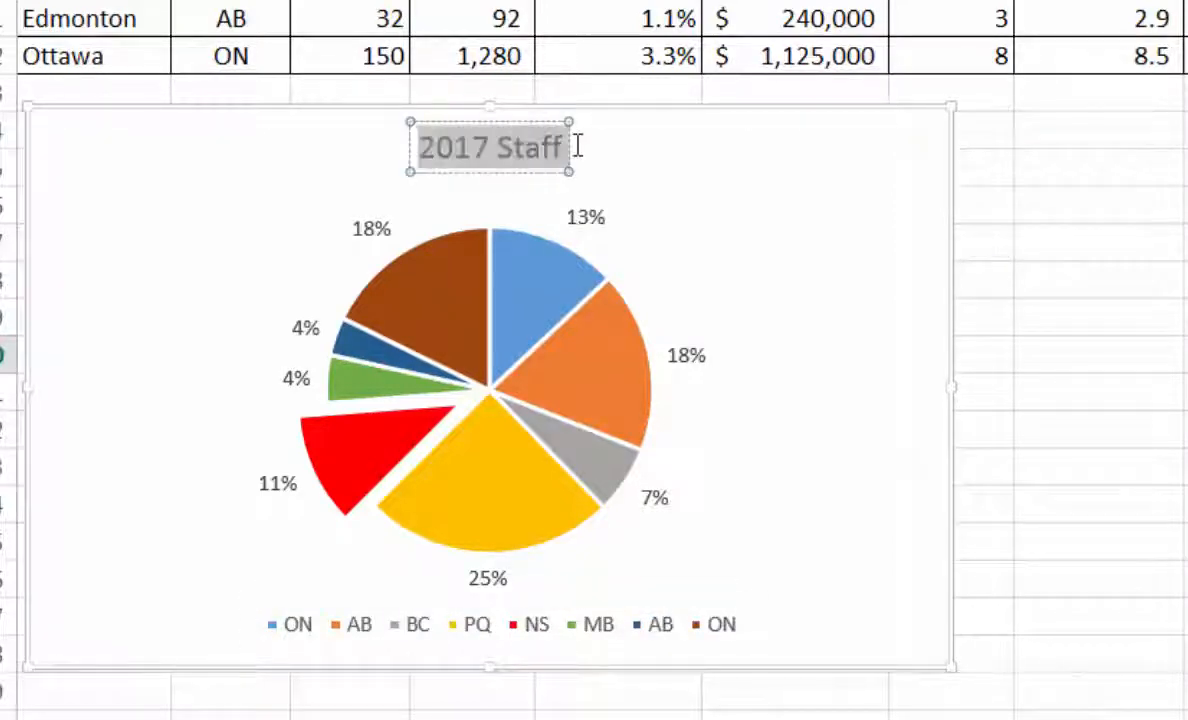
left_click(599, 225)
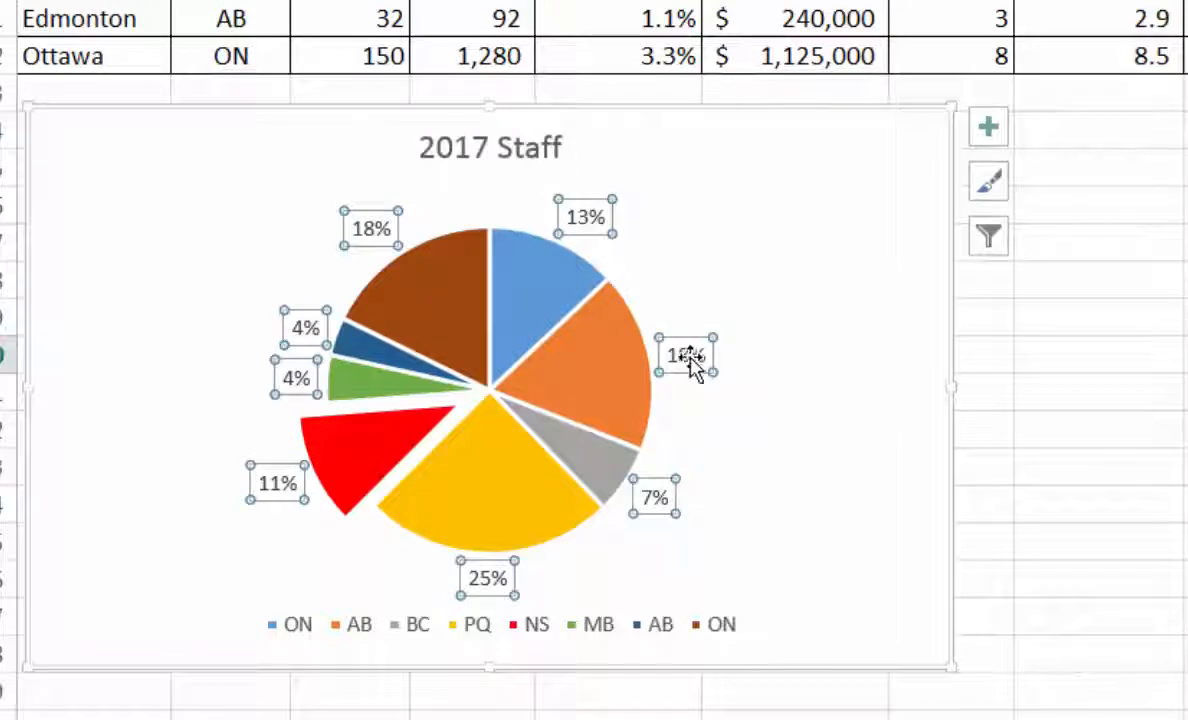
- Delete the 2017 Staff pie chart from the sheet
left_click(808, 228)
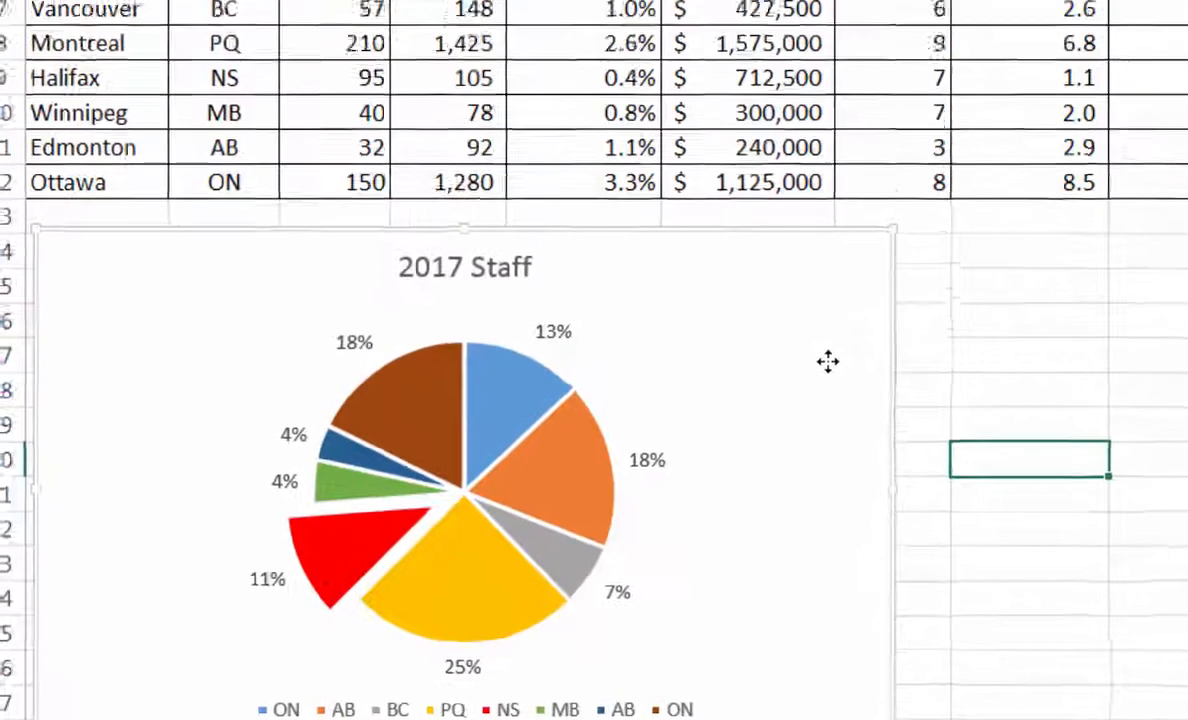
key("Delete")
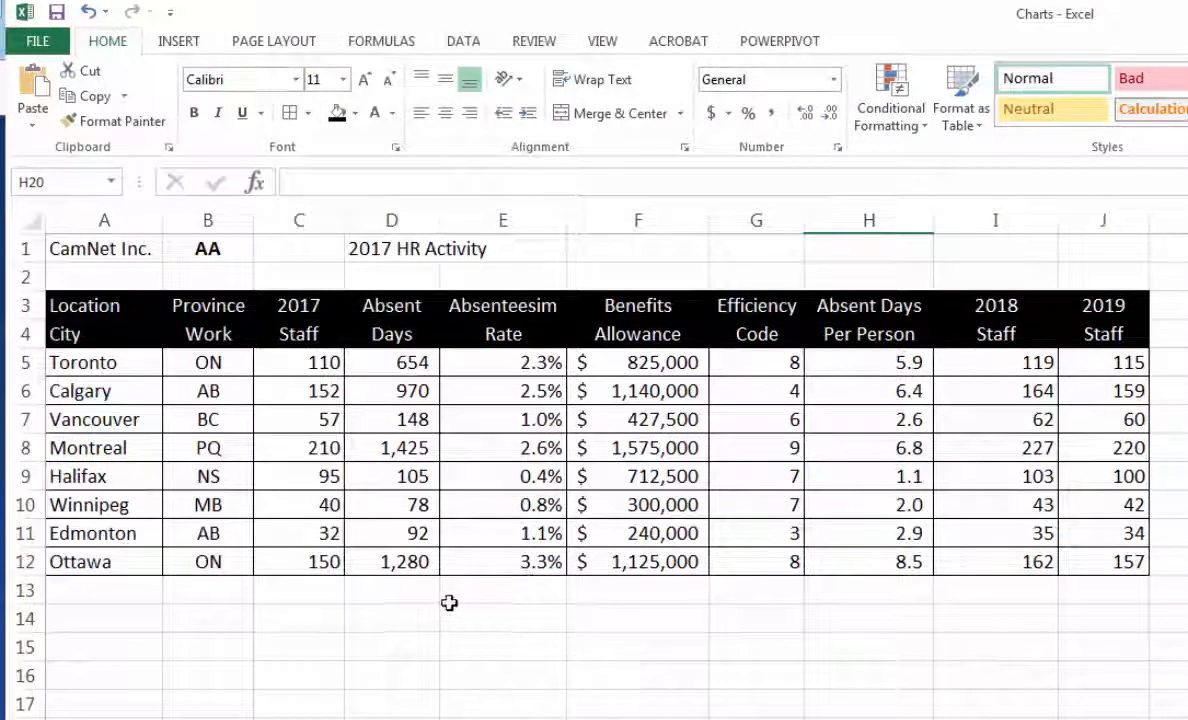
- Examine the Location City, 2017 Staff, 2018 Staff and 2019 Staff columns one after another
left_click_drag(110, 308, 122, 555)
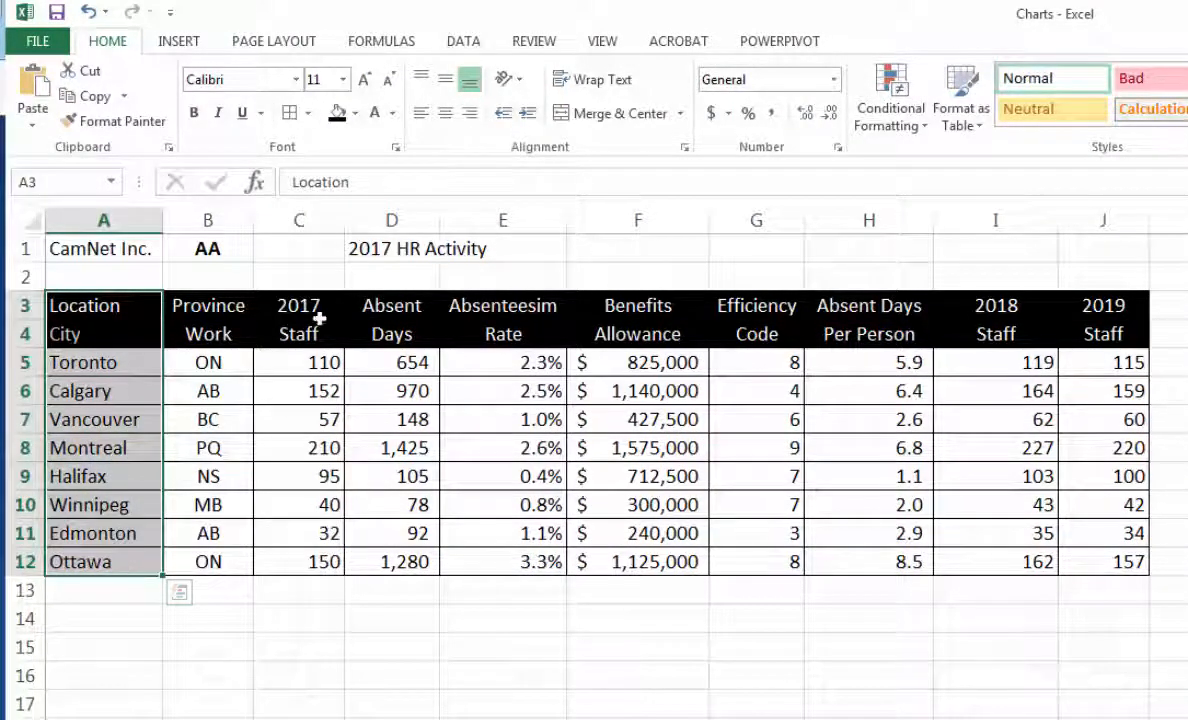
left_click_drag(316, 312, 318, 562)
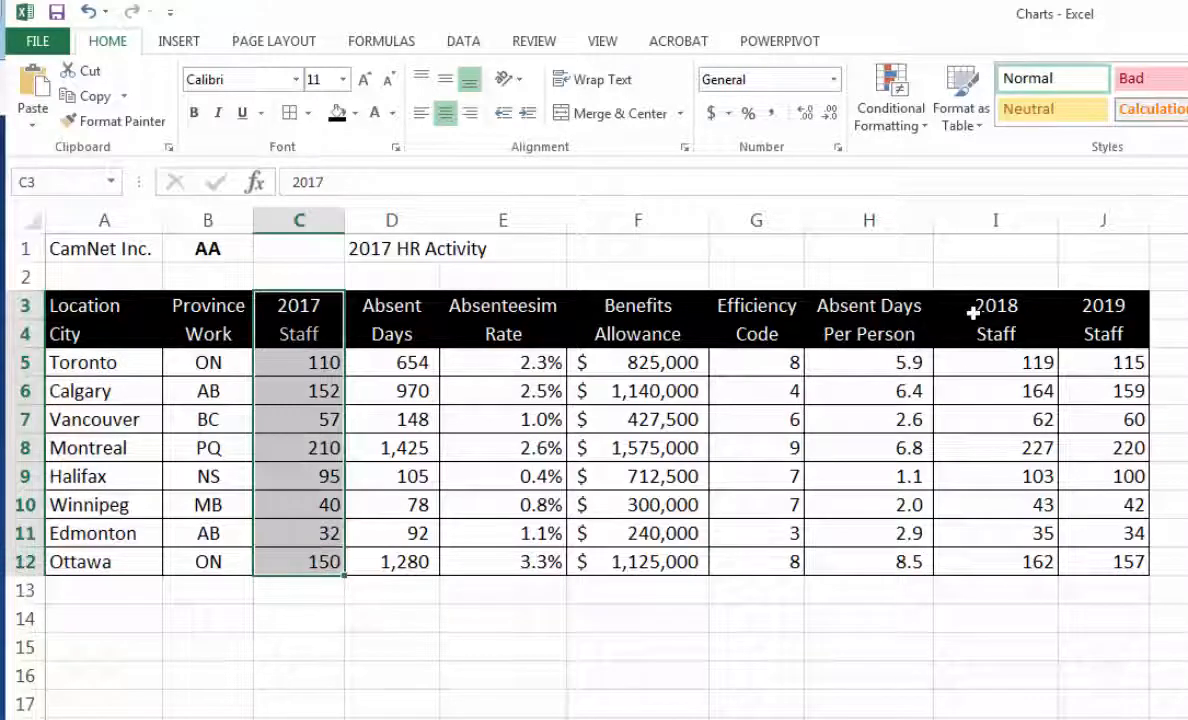
left_click_drag(990, 310, 1007, 548)
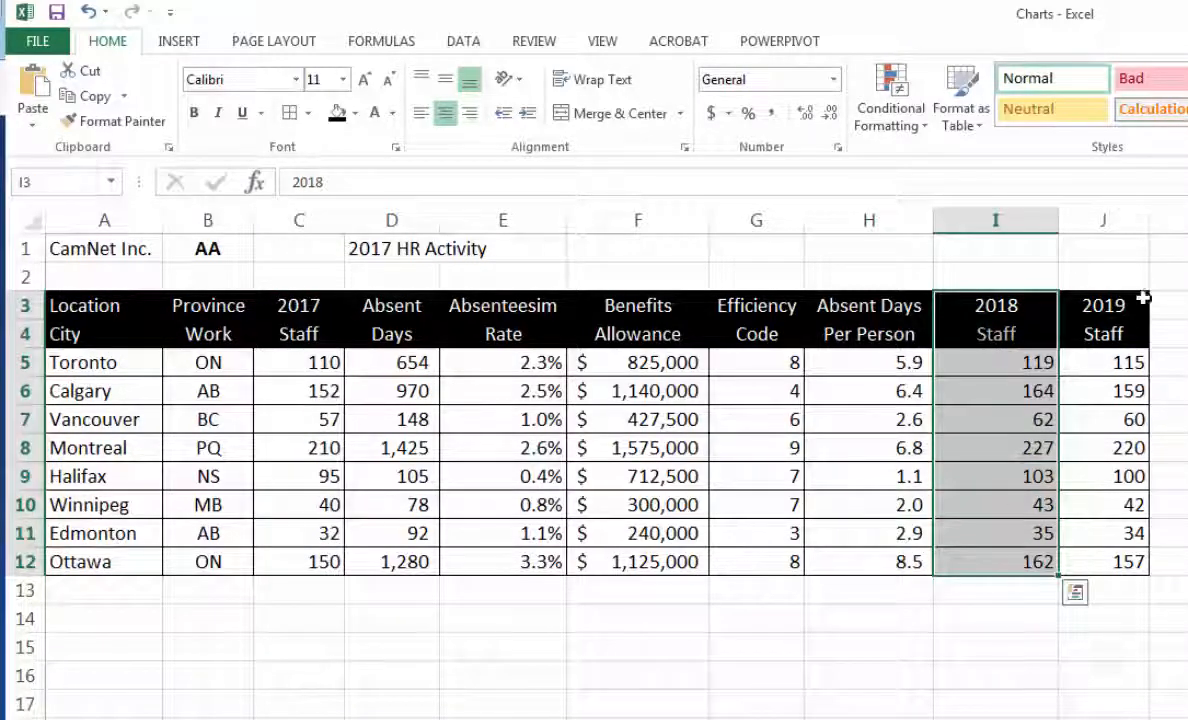
left_click_drag(1062, 300, 1121, 553)
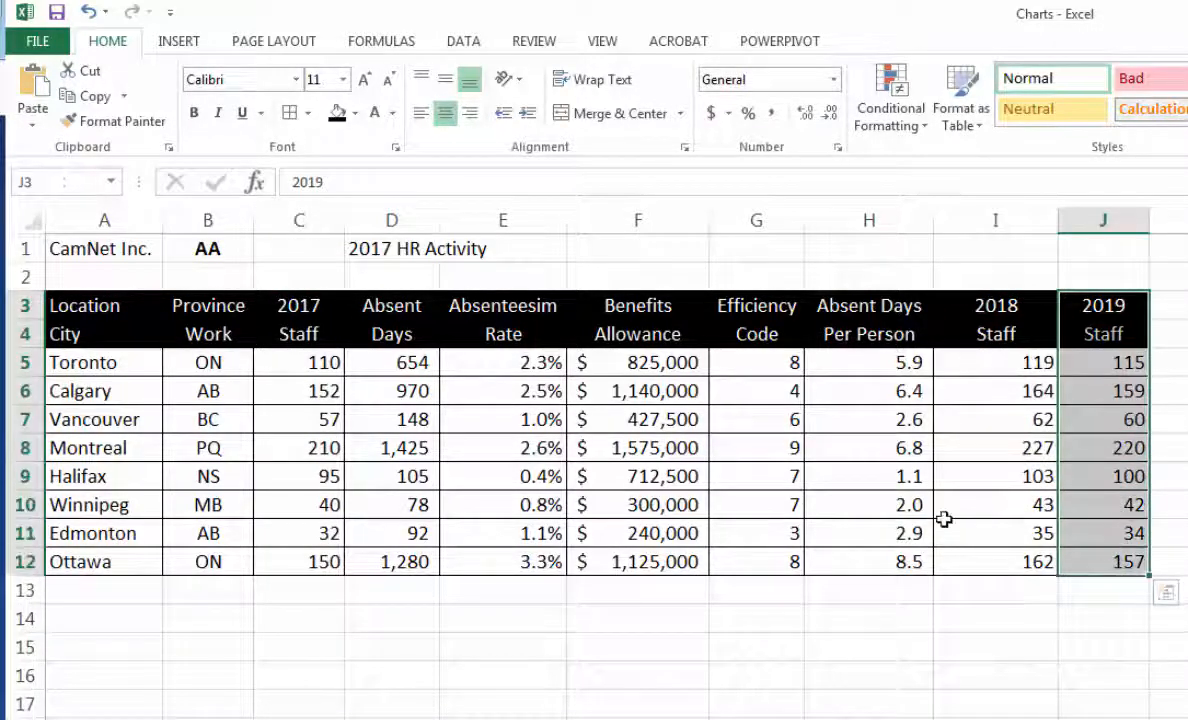
- Try selecting the non-adjacent ranges A3:A12, C3:C12 and I3:J12 together as chart data
left_click(115, 313)
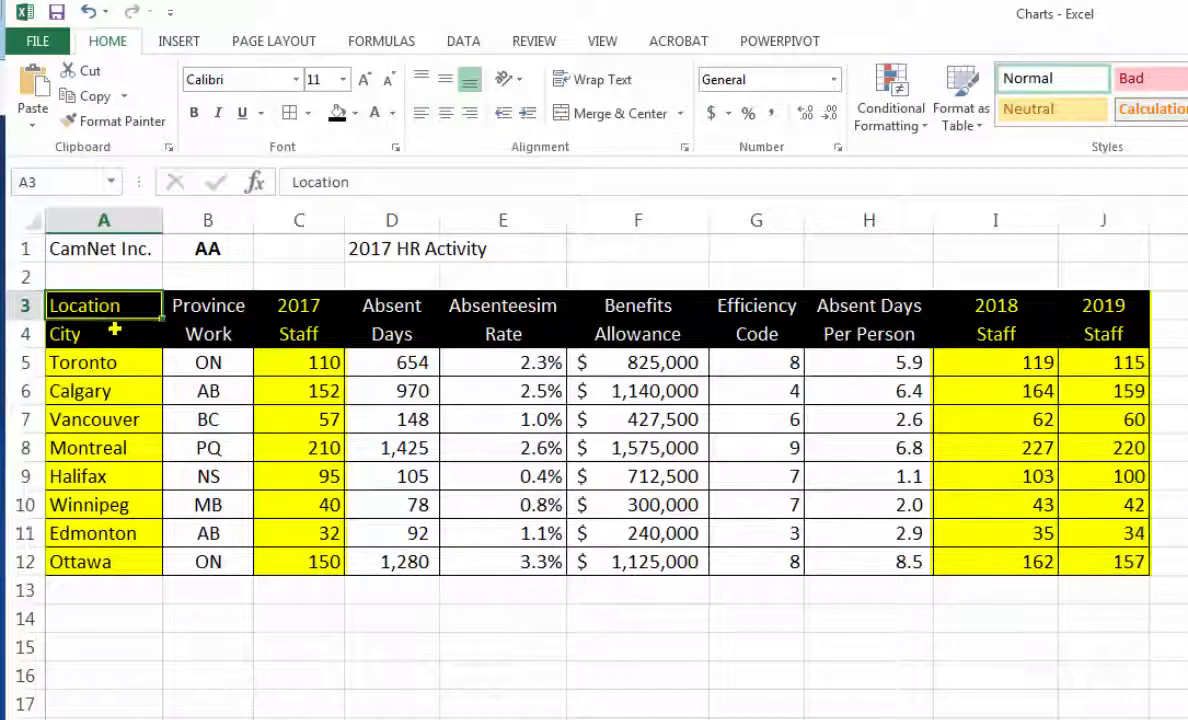
left_click_drag(117, 306, 104, 548)
left_click_drag(290, 300, 292, 551, "ctrl")
left_click_drag(983, 313, 1085, 562, "ctrl")
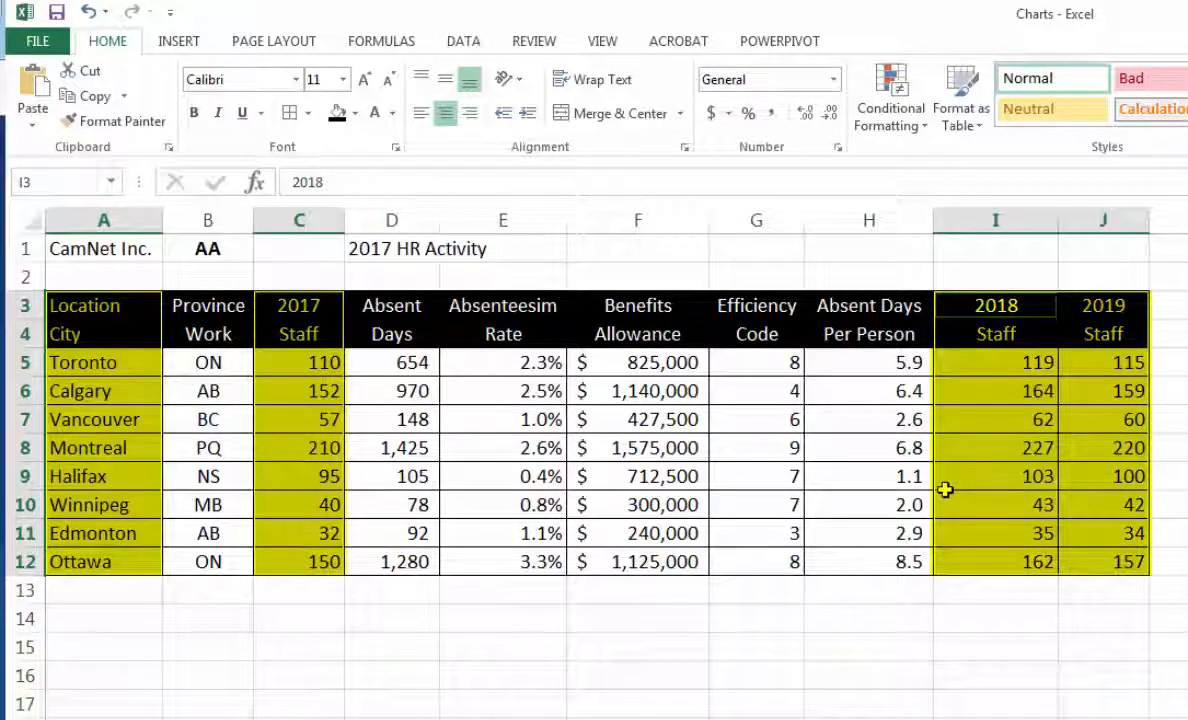
left_click(414, 366)
- Insert a 2-D clustered column chart of A3:J12 and fit it below the table, spanning columns A to J
left_click_drag(100, 305, 1080, 568)
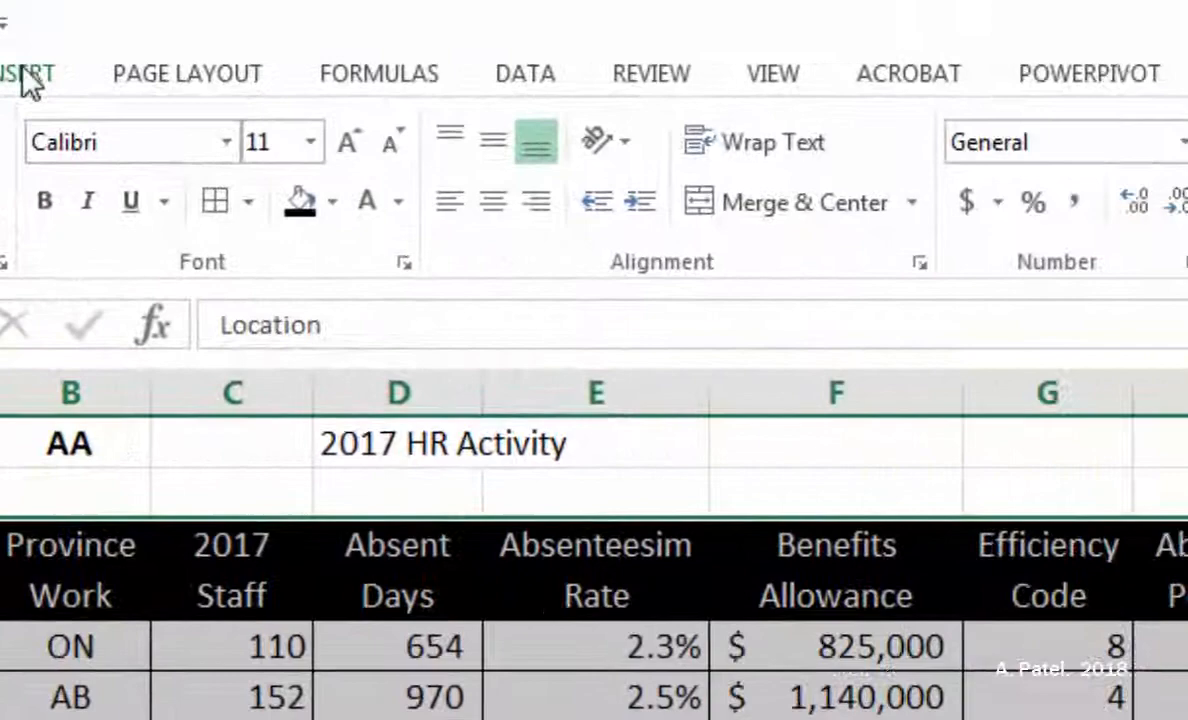
left_click(30, 82)
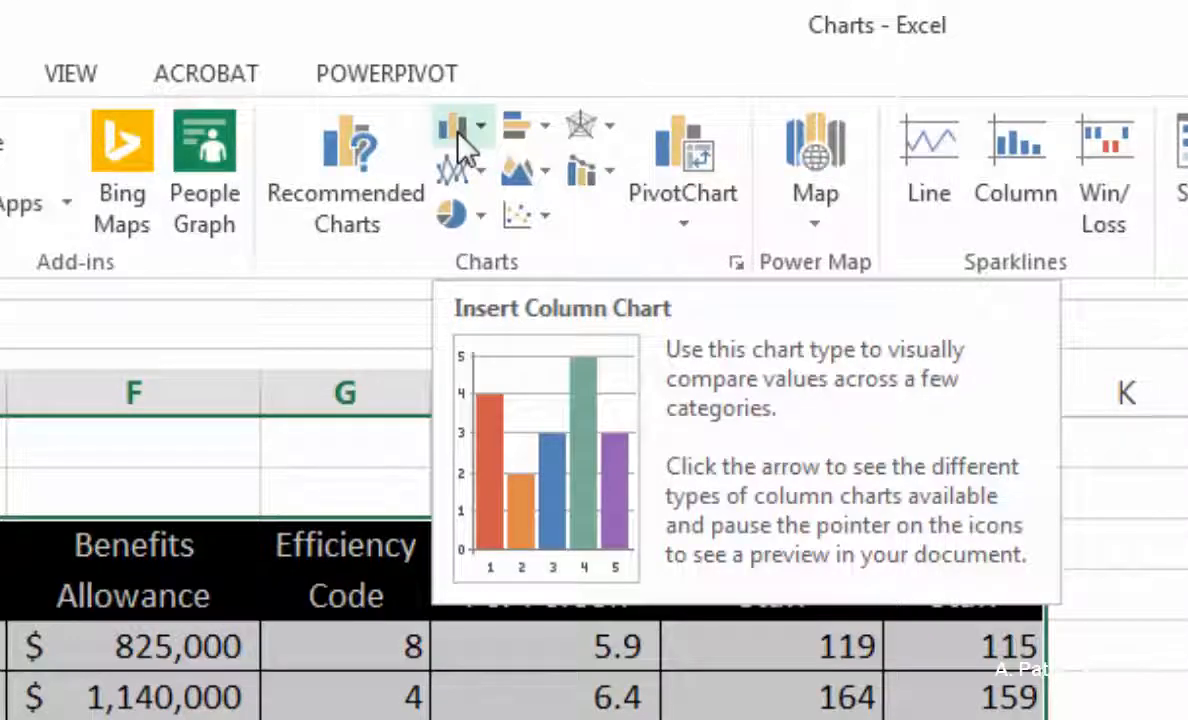
left_click(457, 128)
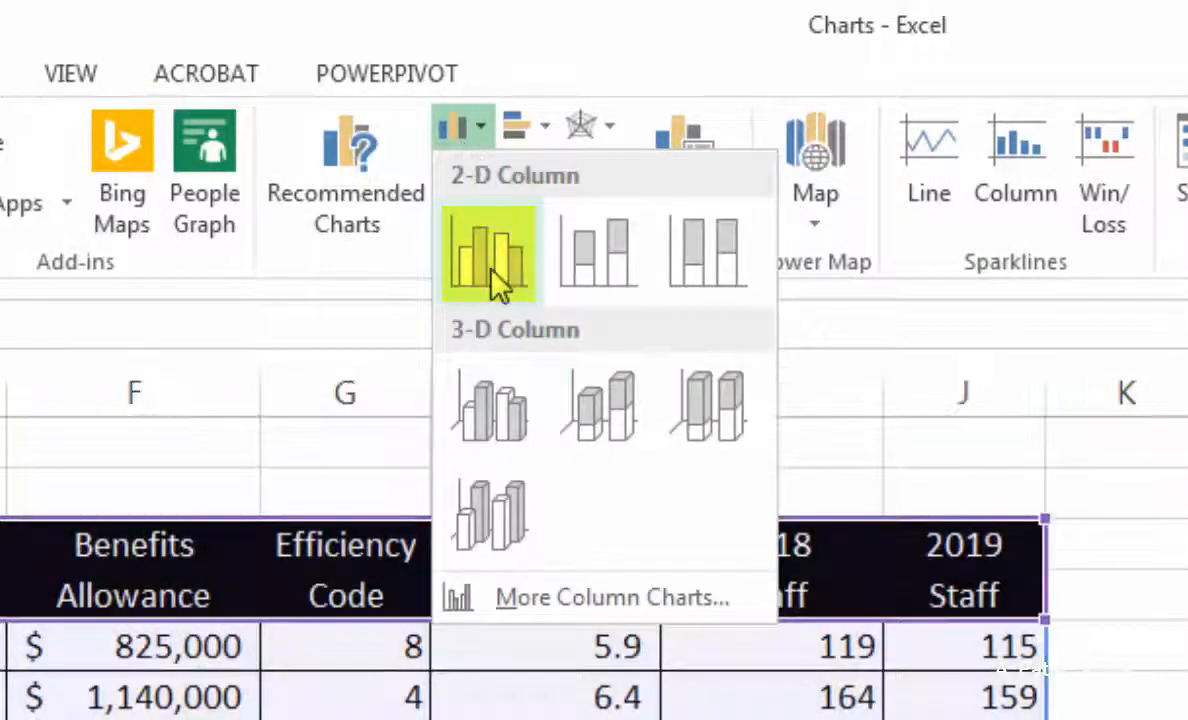
left_click(492, 270)
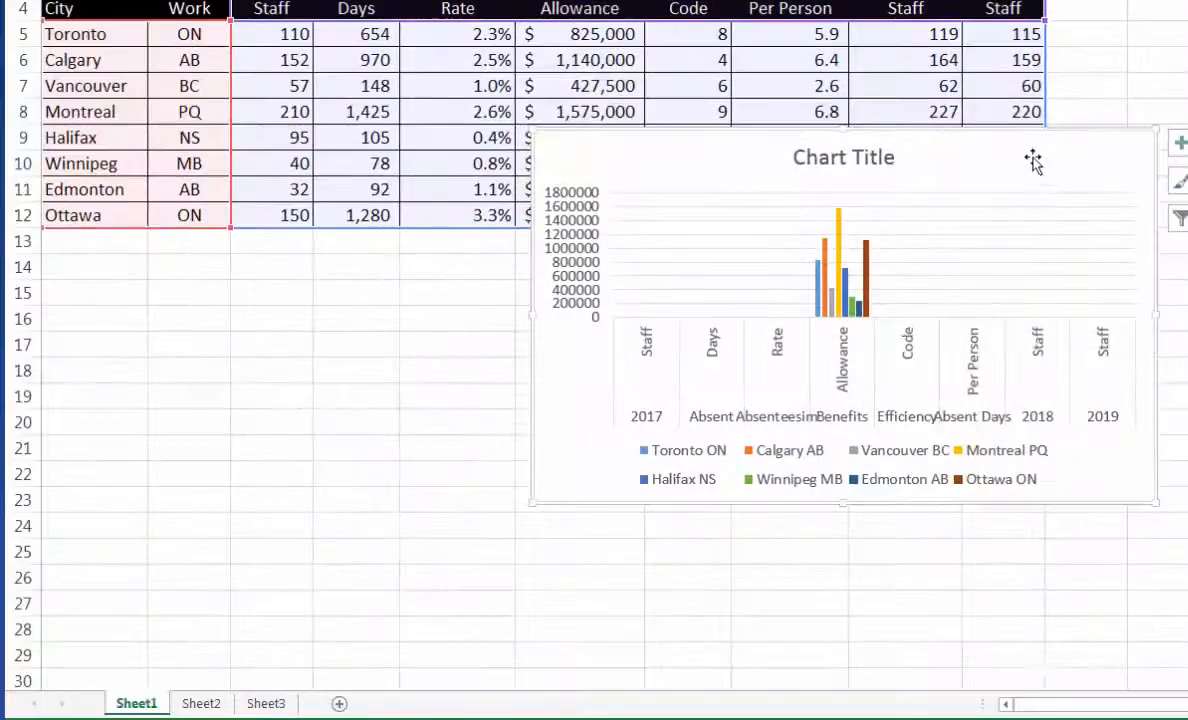
left_click_drag(944, 235, 593, 338)
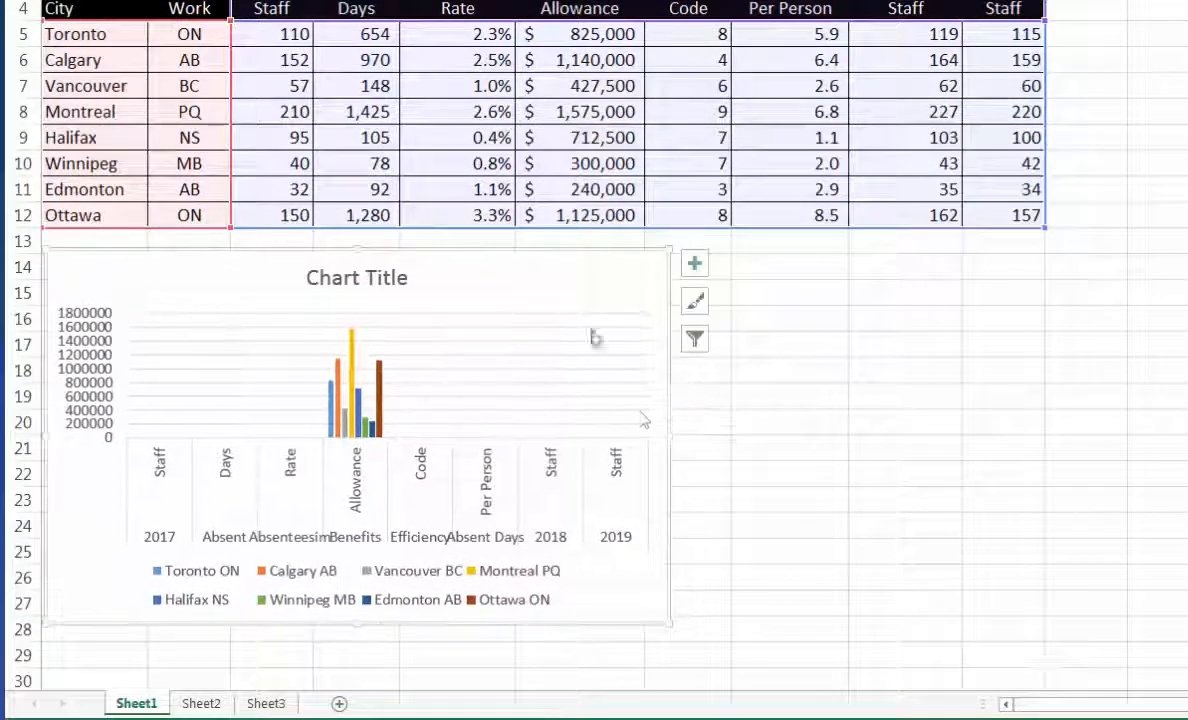
left_click_drag(669, 435, 1044, 474)
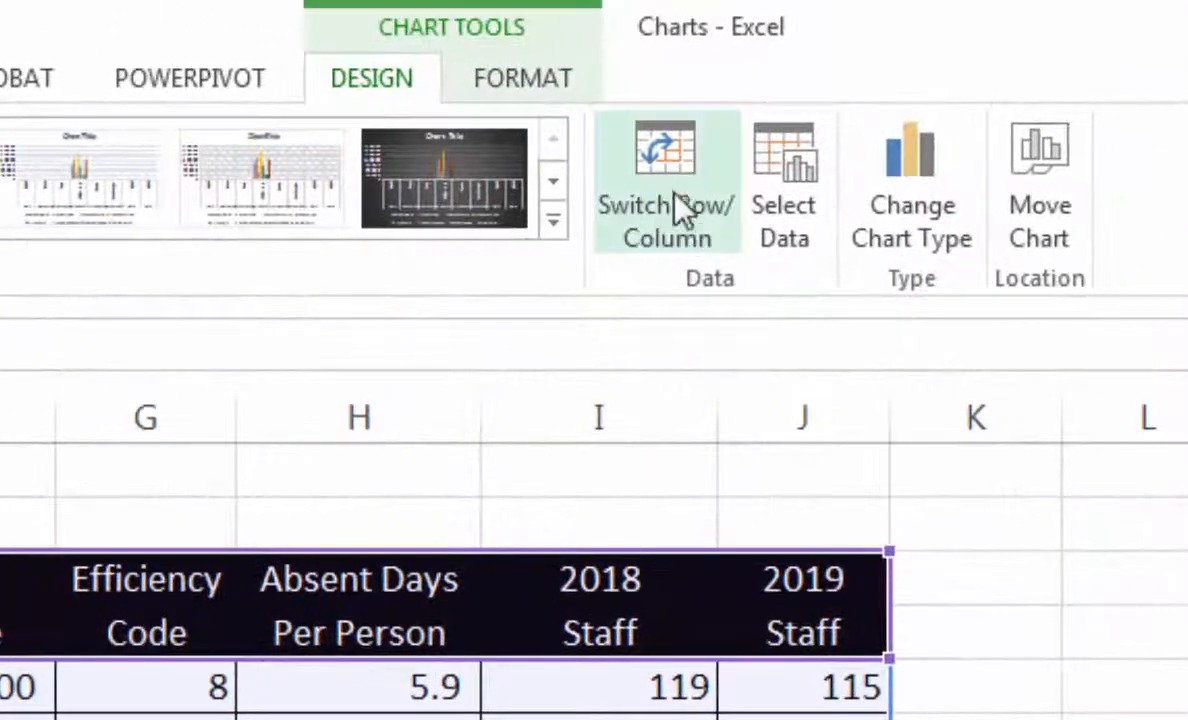
- Switch the column chart's rows and columns so the cities form the horizontal axis
left_click(673, 188)
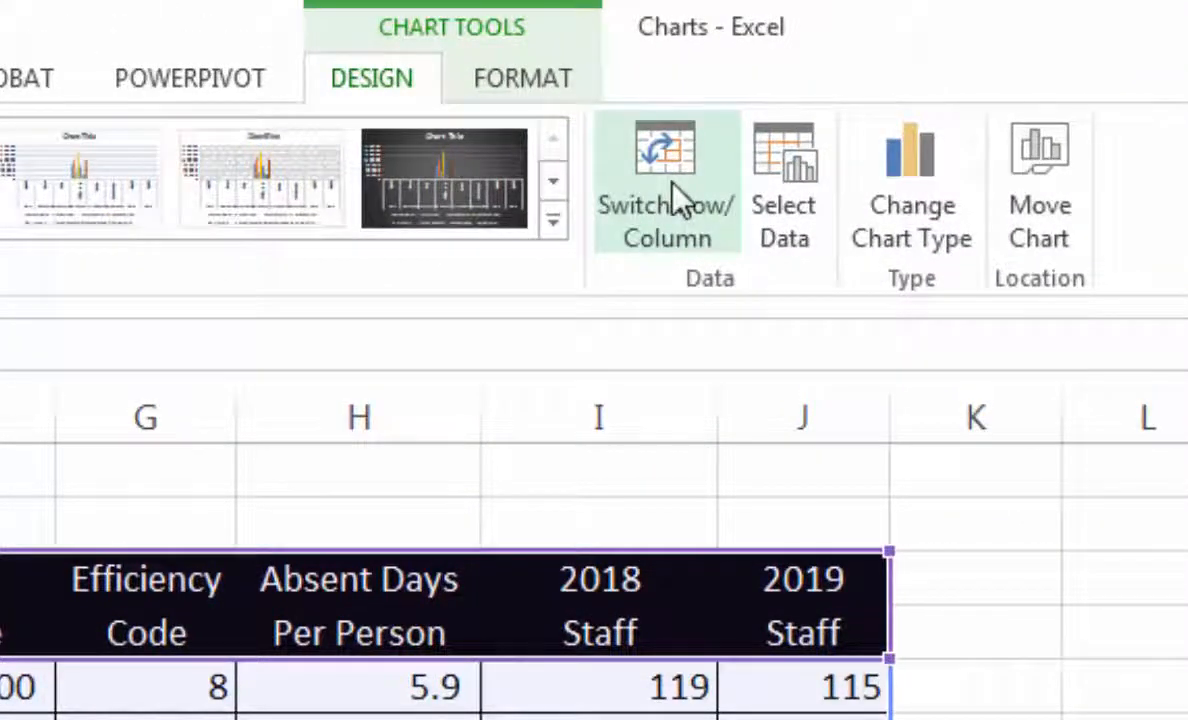
left_click(672, 185)
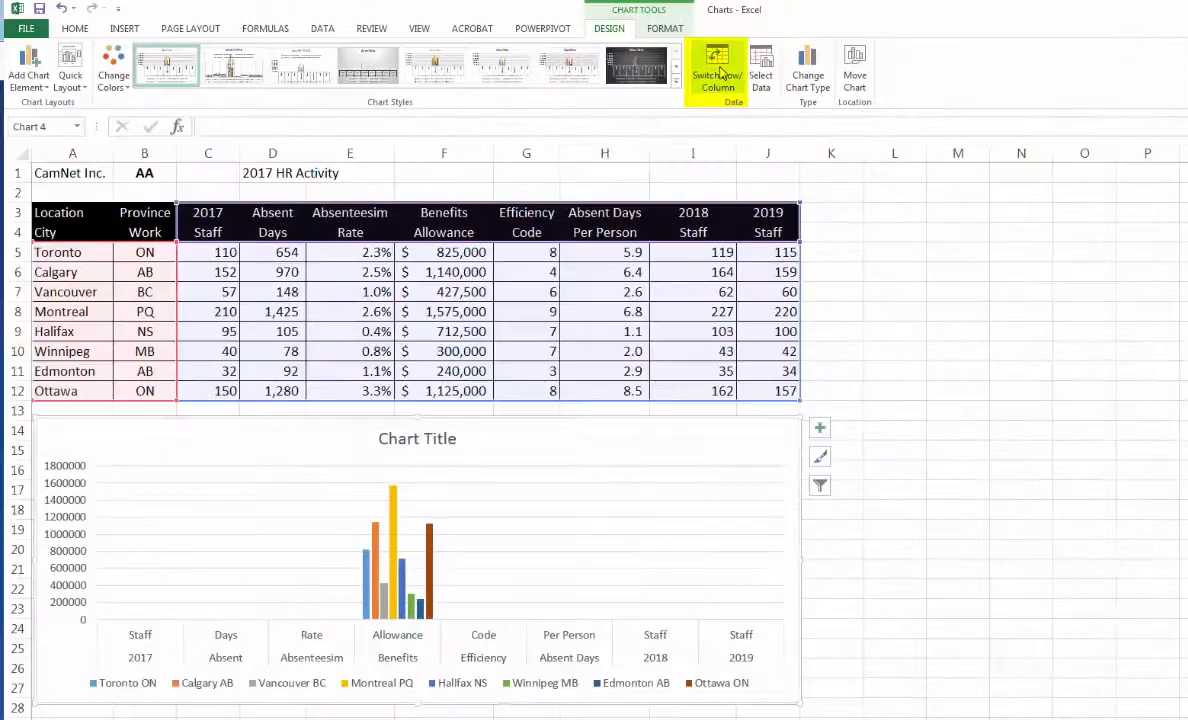
left_click(717, 80)
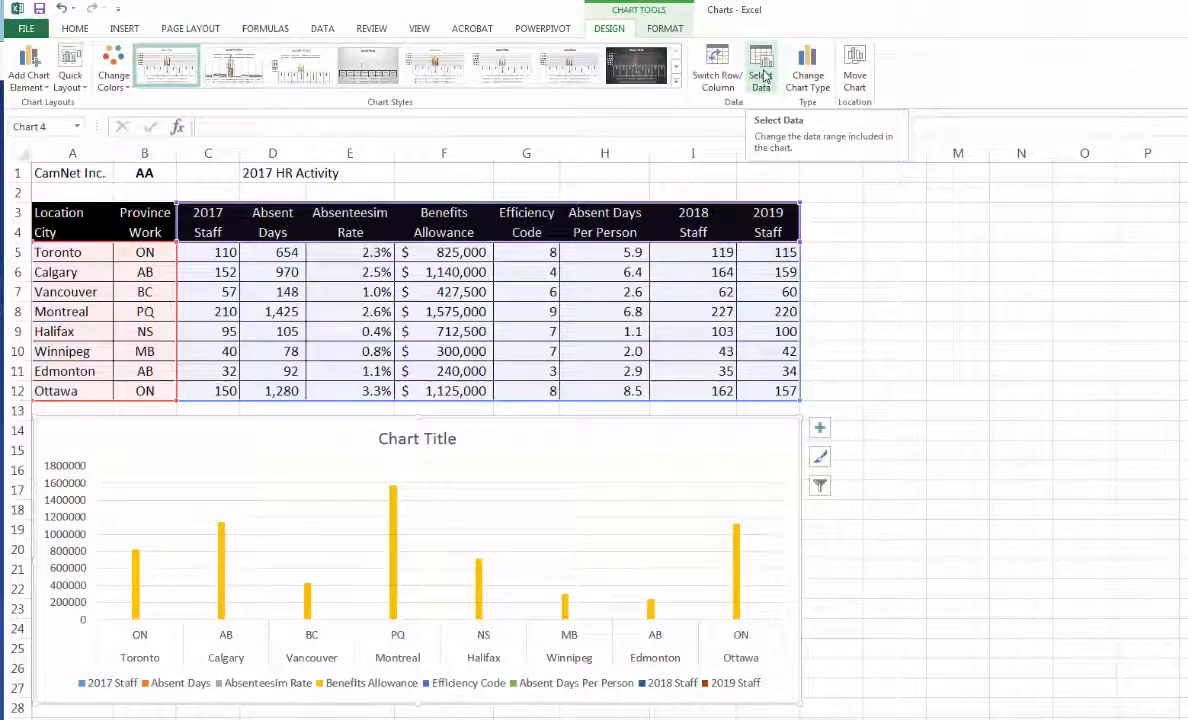
- Exclude Absent Days, Absenteesim Rate, Benefits Allowance, Efficiency Code and Absent Days Per Person from the chart, keeping only the 2017, 2018 and 2019 Staff series
left_click(761, 76)
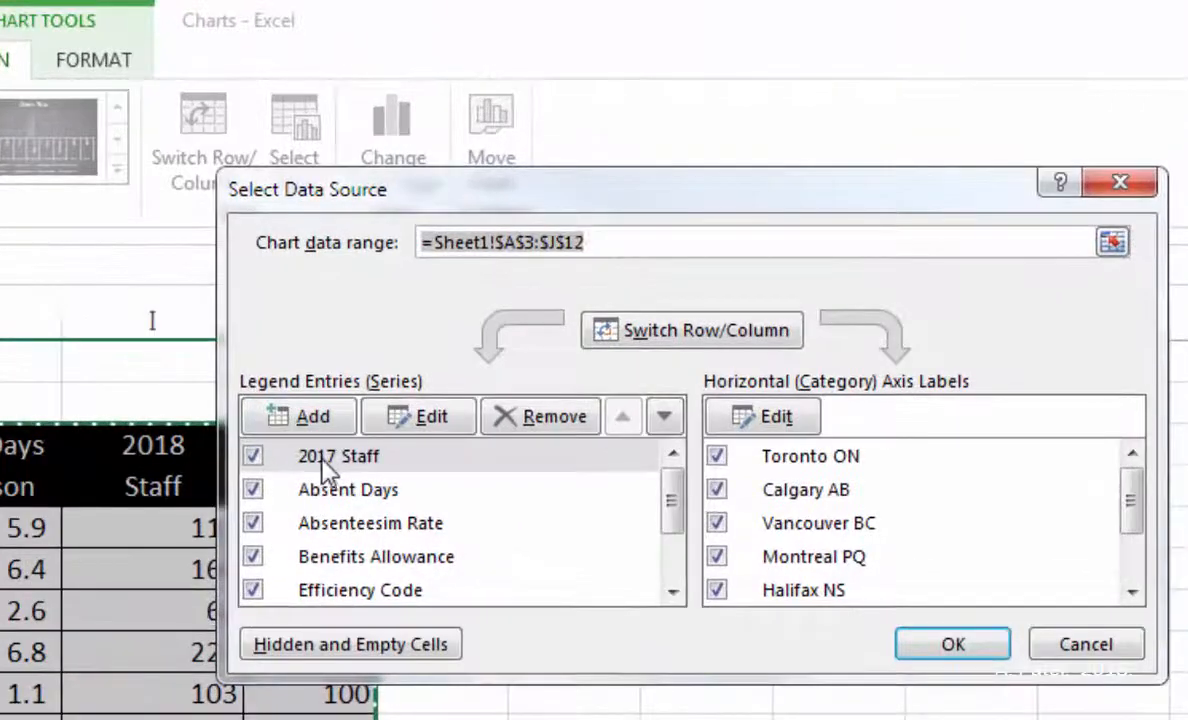
left_click(252, 489)
left_click(254, 524)
left_click(254, 557)
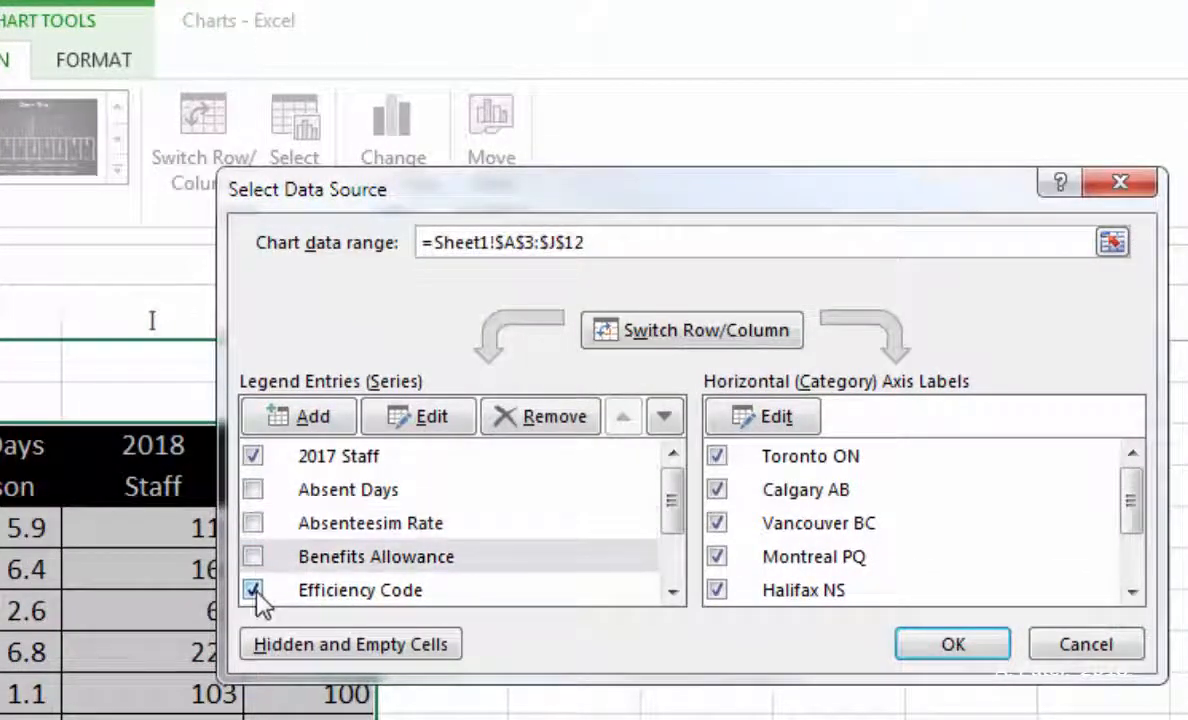
left_click(254, 590)
scroll(676, 540, "down", 2)
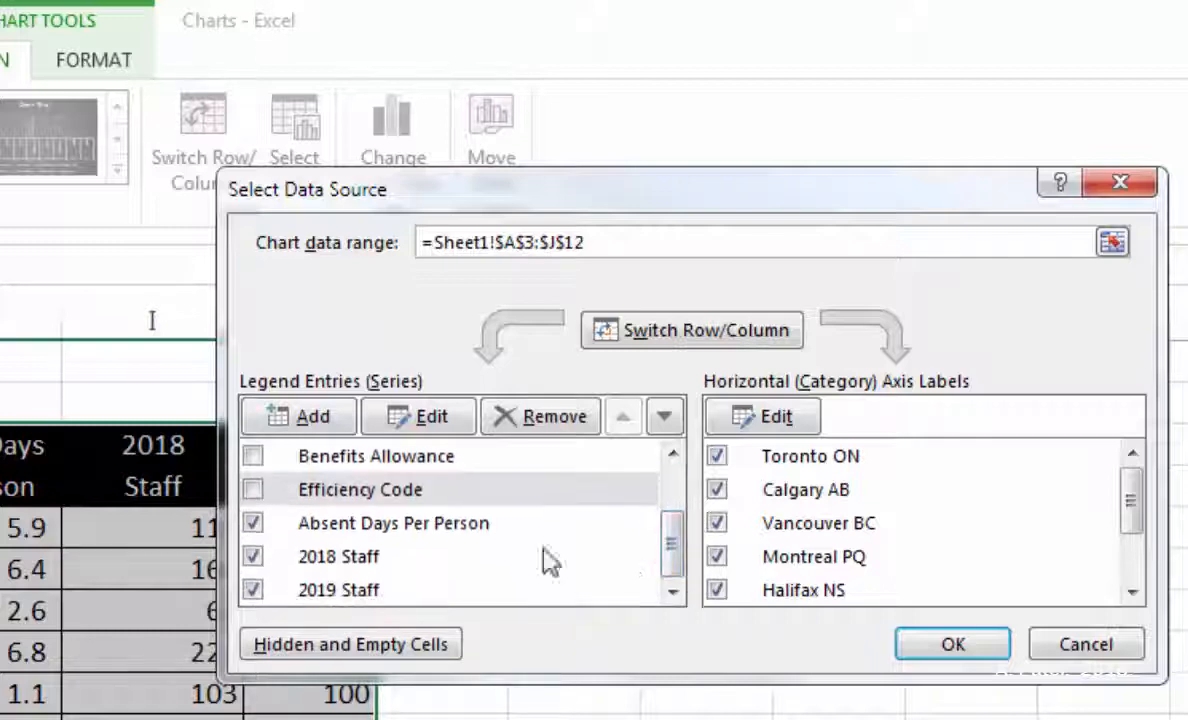
left_click(254, 523)
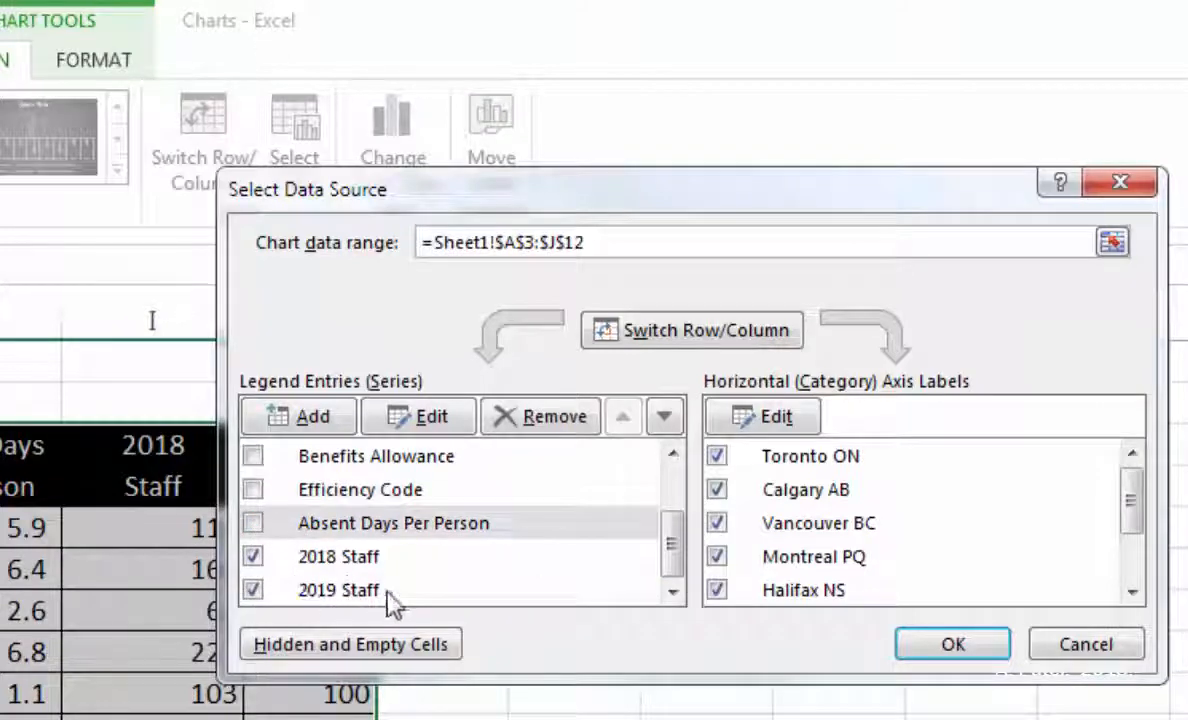
left_click_drag(676, 570, 679, 483)
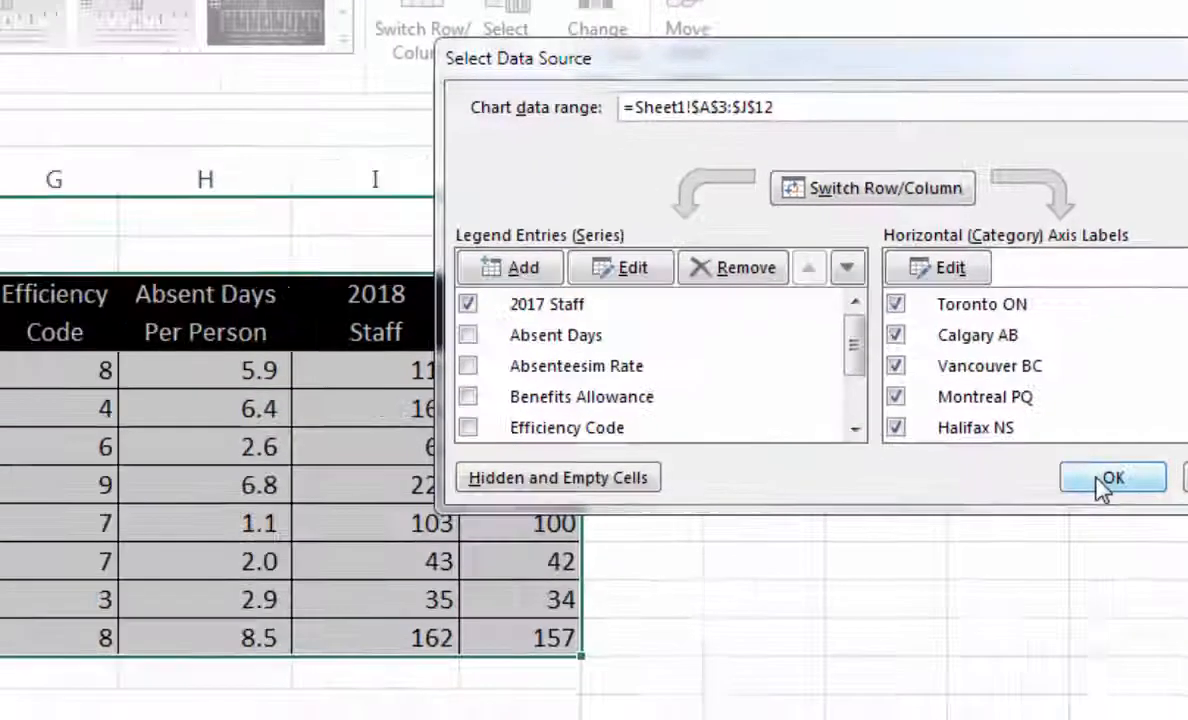
left_click(900, 648)
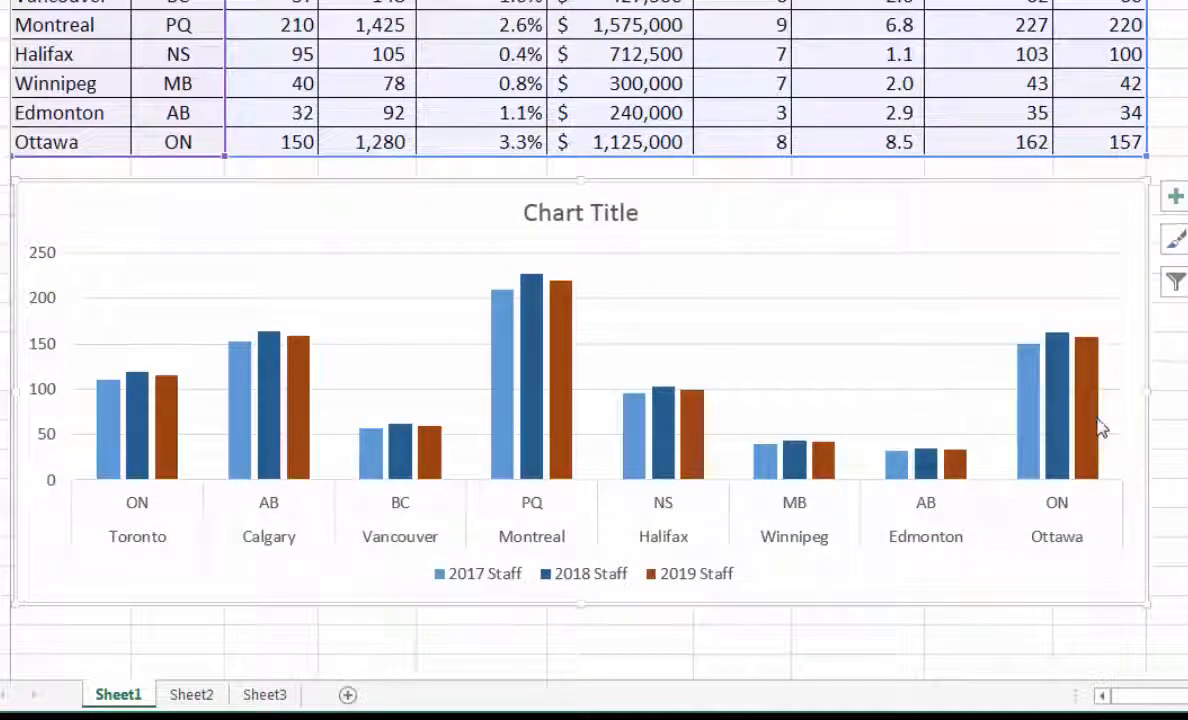
left_click(1180, 466)
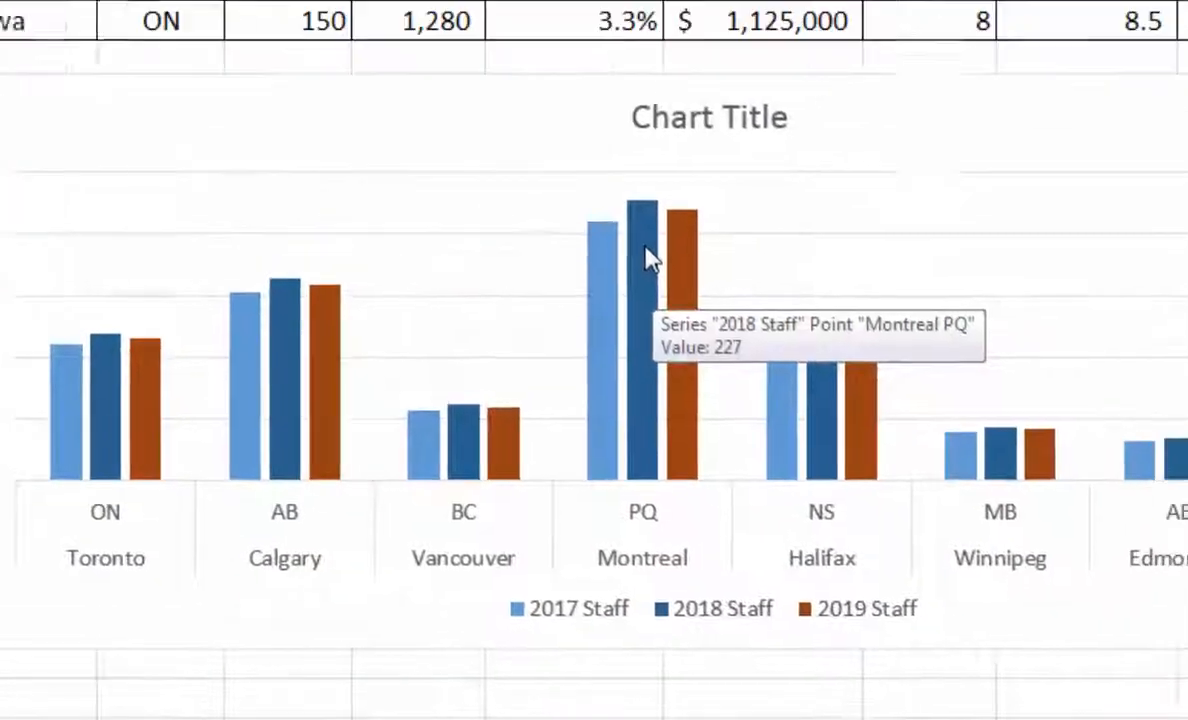
- Fill the 2018 Staff columns with the standard yellow color and deselect the chart
left_click(726, 172)
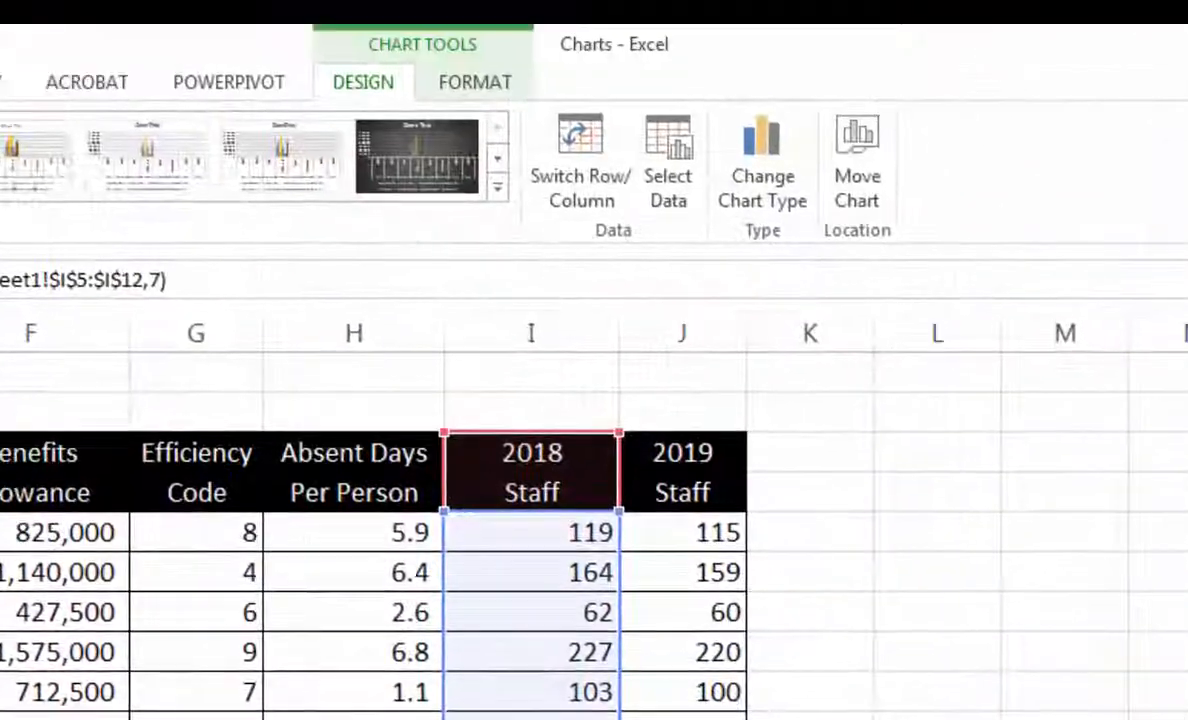
left_click(478, 86)
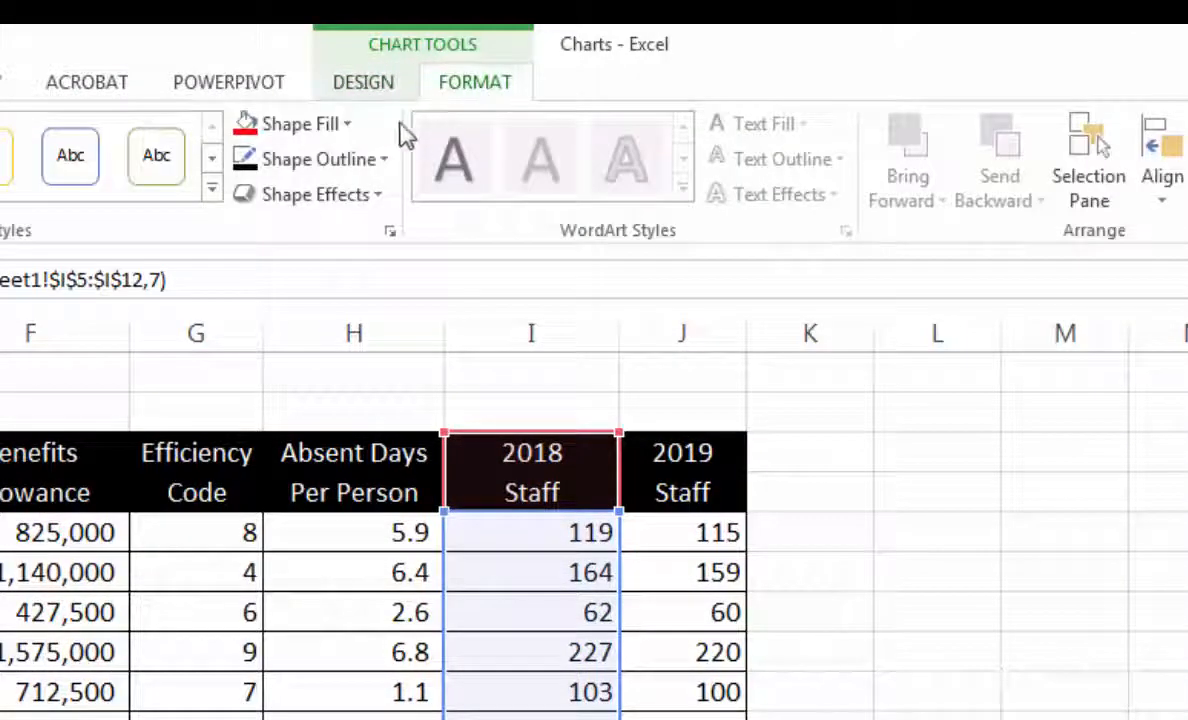
left_click(346, 124)
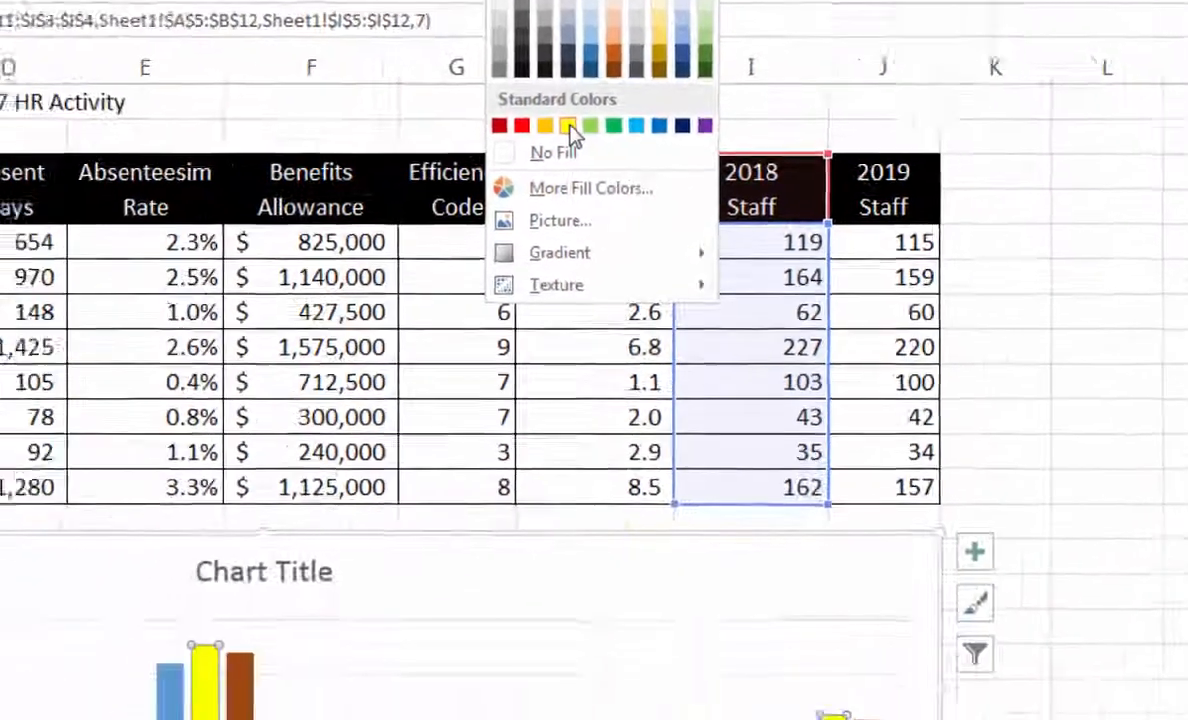
left_click(323, 400)
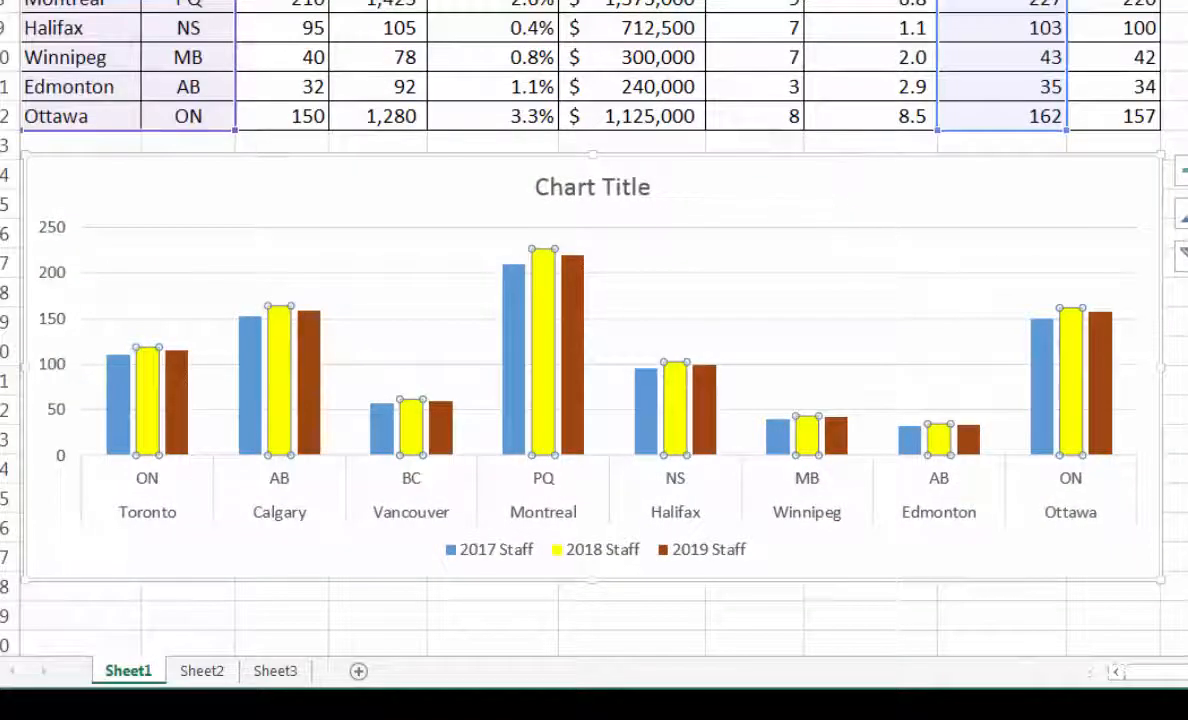
key("Escape")
key("Escape")
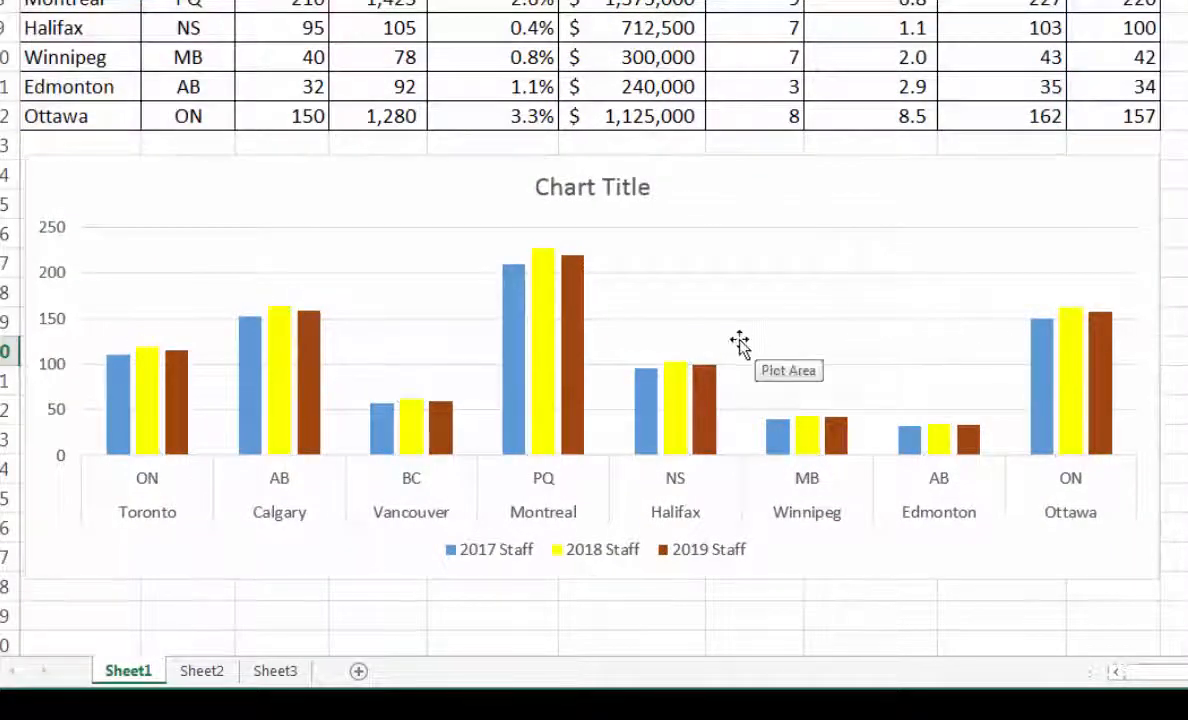
- Open the chart type settings from the 2017 Staff series, preview the combo layouts and choose Clustered Column - Line
mouse_move(513, 334)
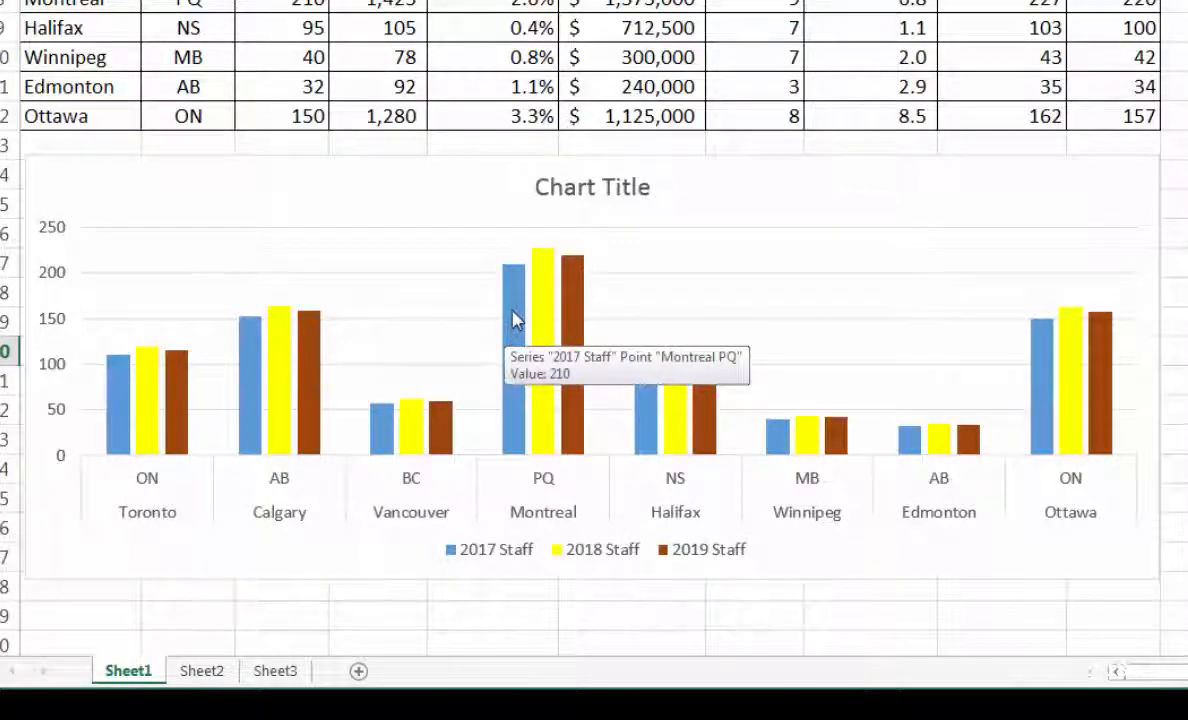
right_click(515, 320)
left_click(1176, 292)
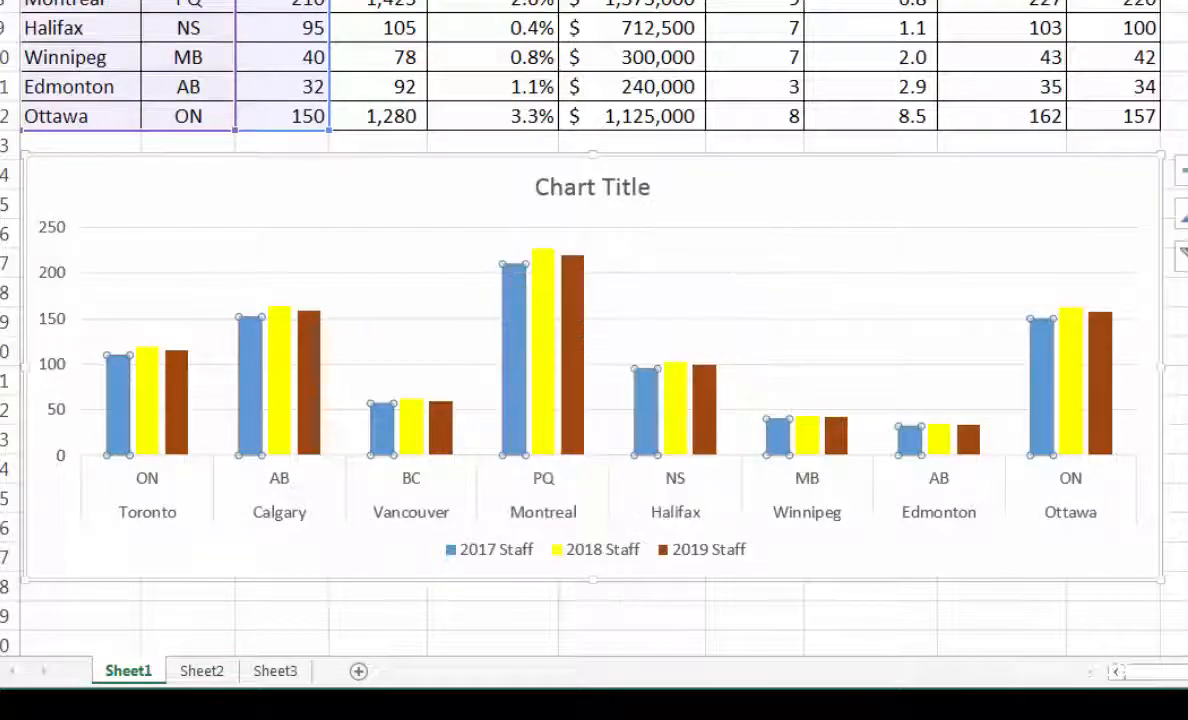
left_click(1176, 292)
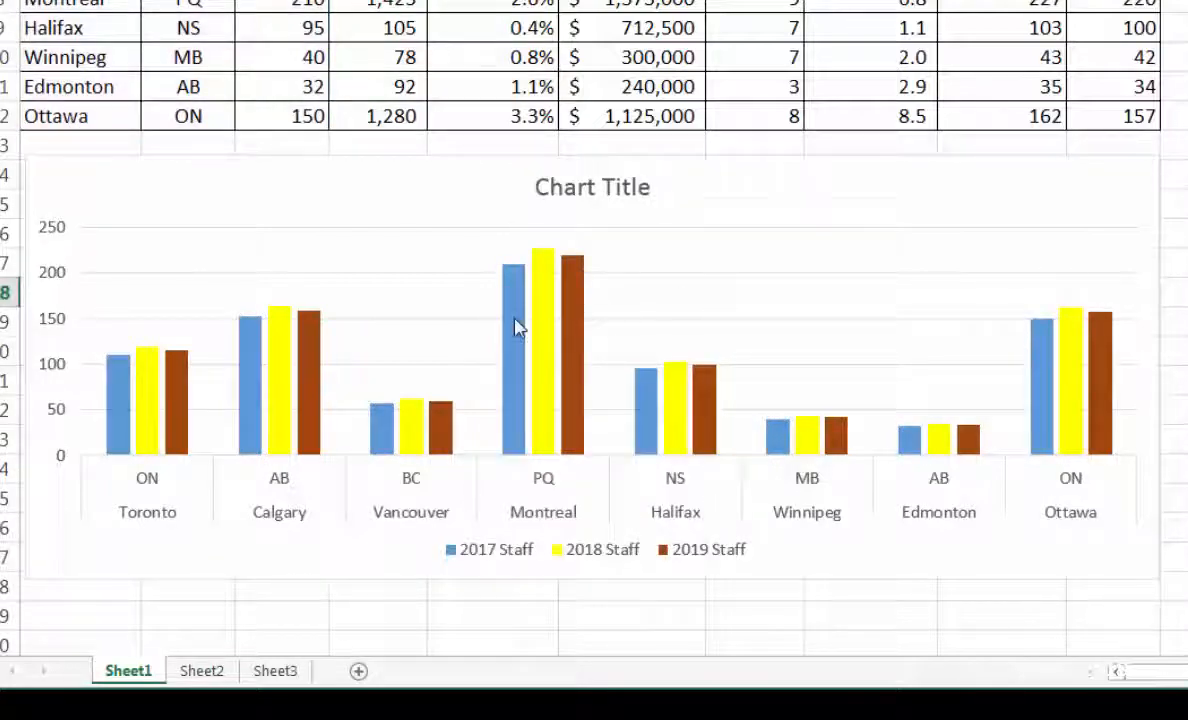
right_click(517, 324)
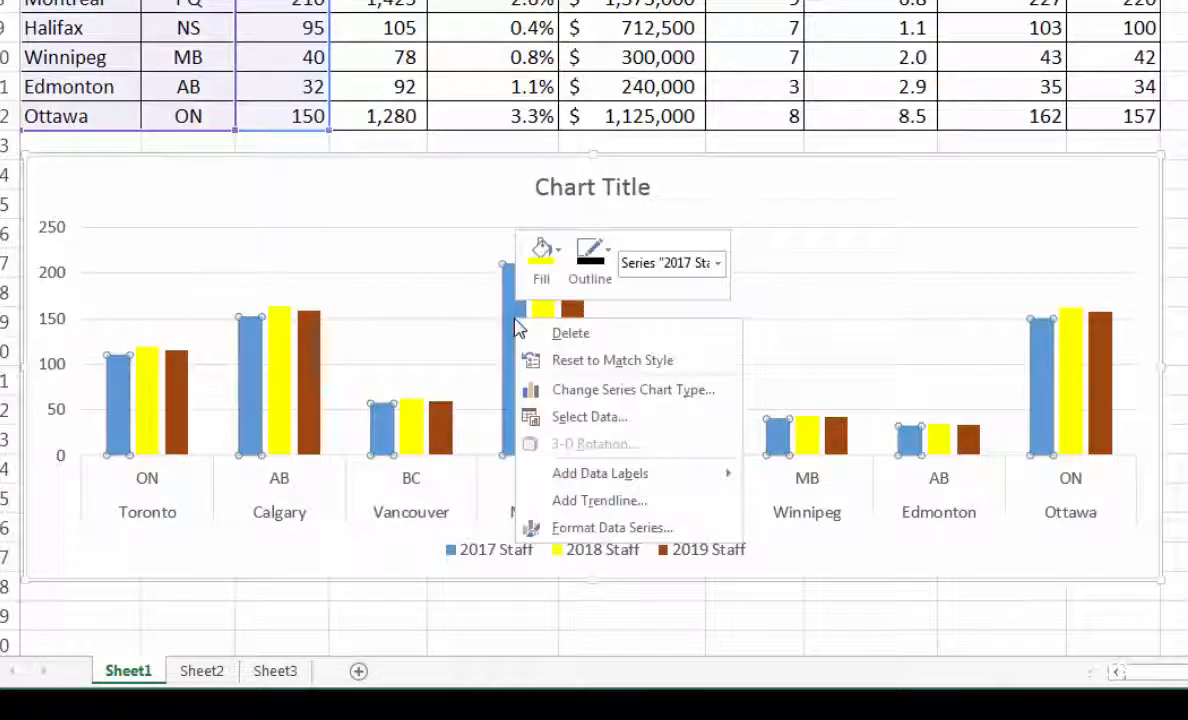
left_click(670, 393)
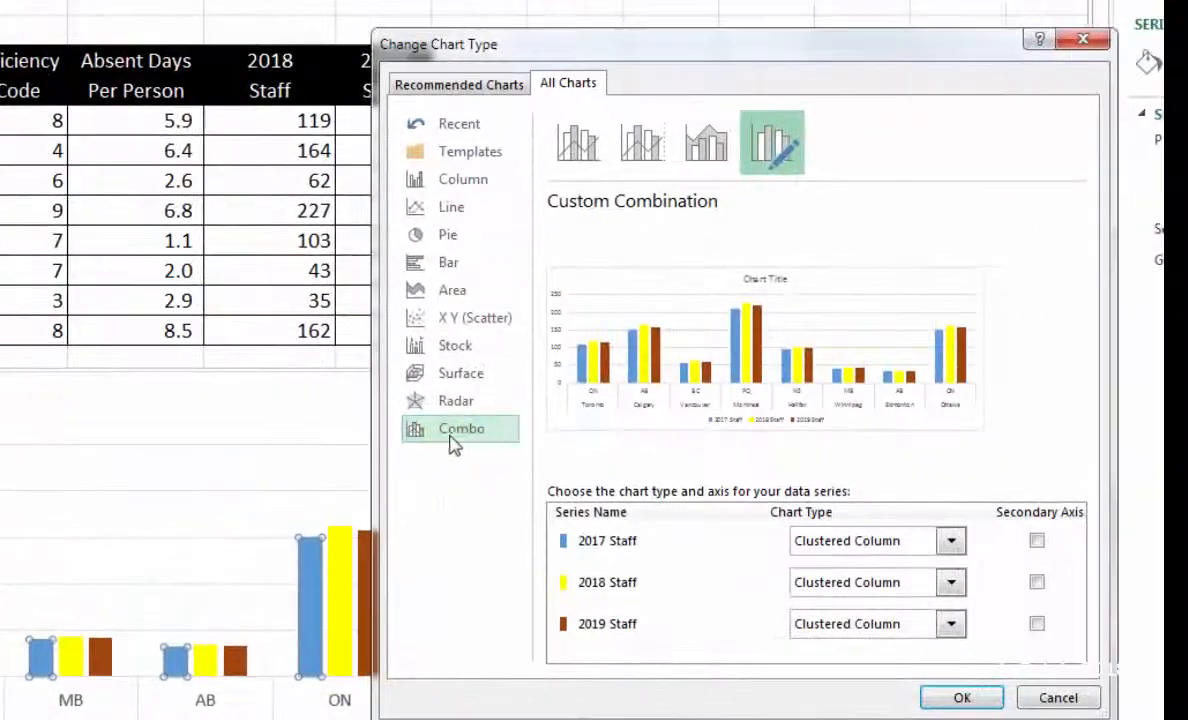
left_click(707, 148)
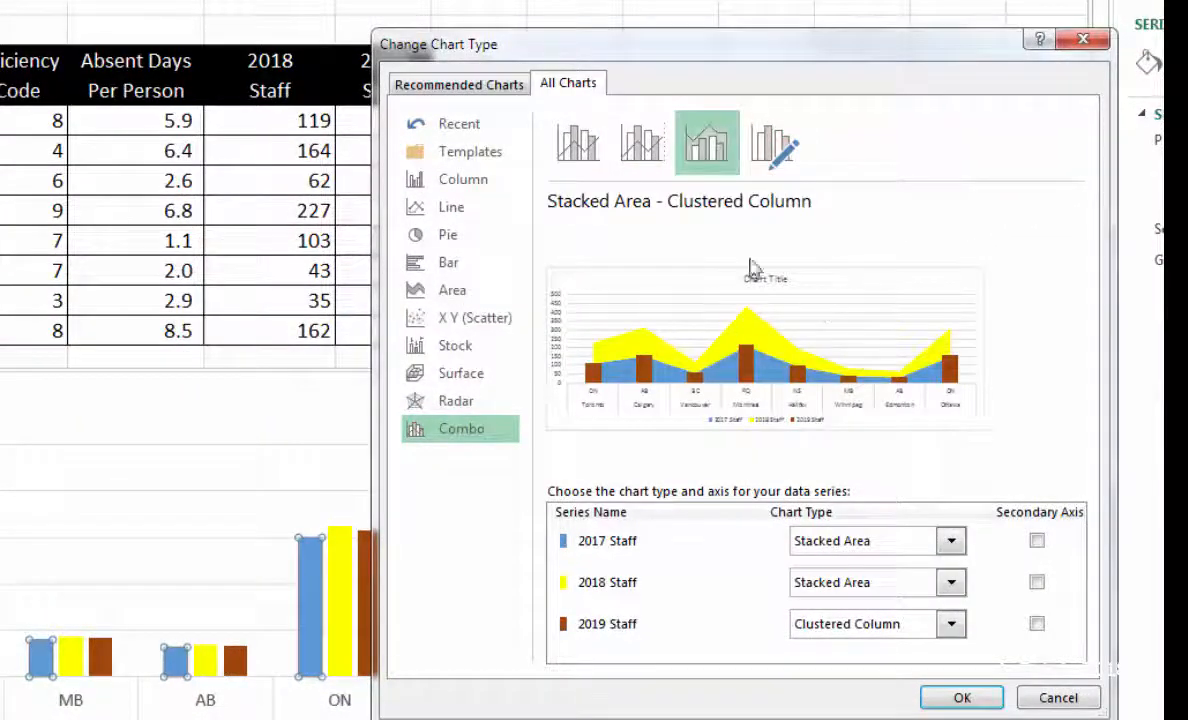
left_click(643, 148)
left_click(578, 148)
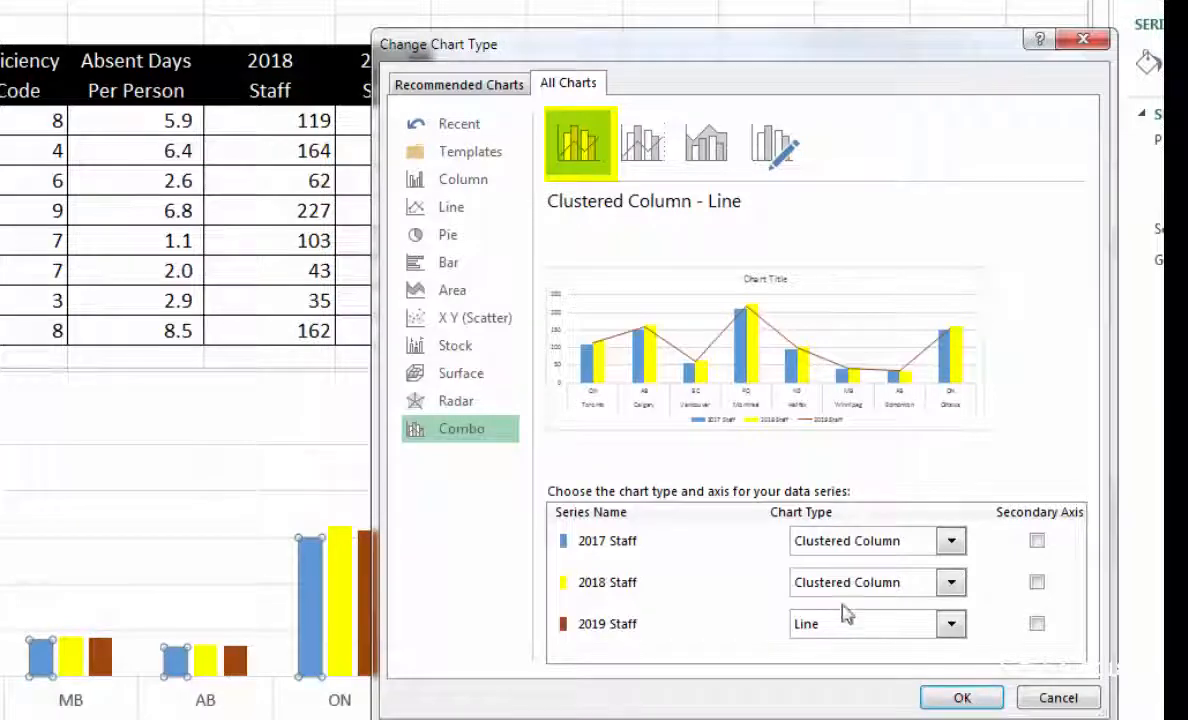
- Try the 2018 Staff series as Area, set it back to Clustered Column, and apply the combo chart
left_click(951, 586)
left_click(824, 541)
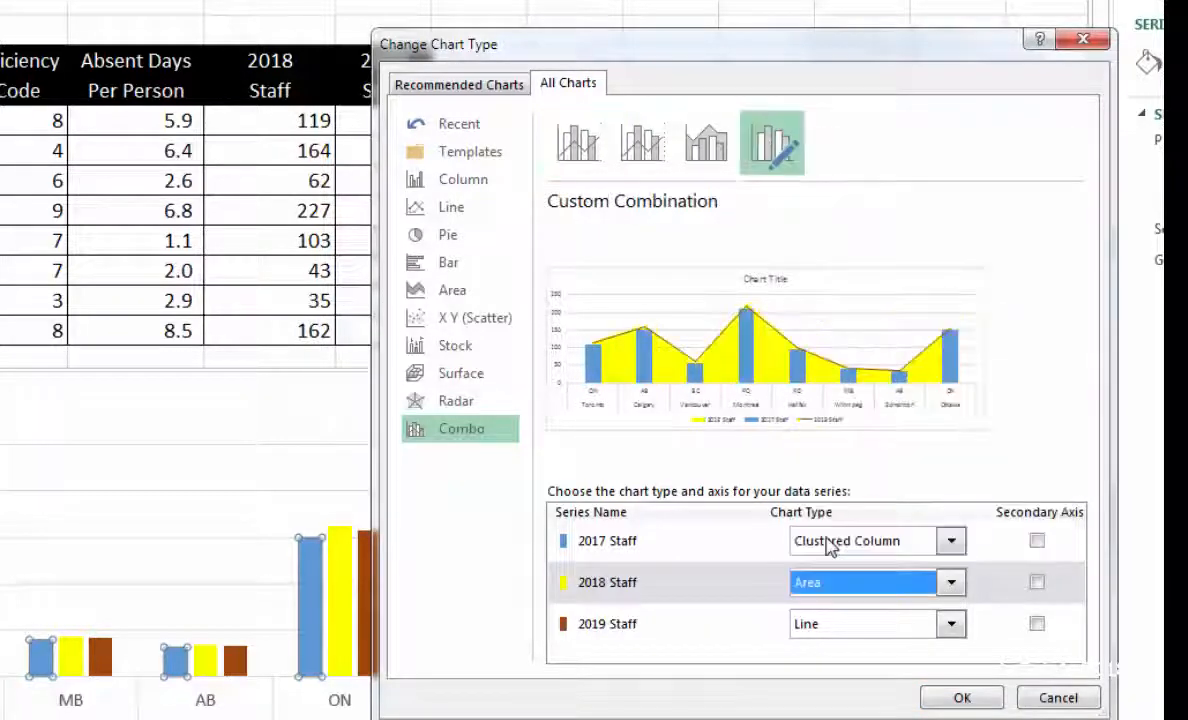
left_click(951, 583)
left_click(775, 196)
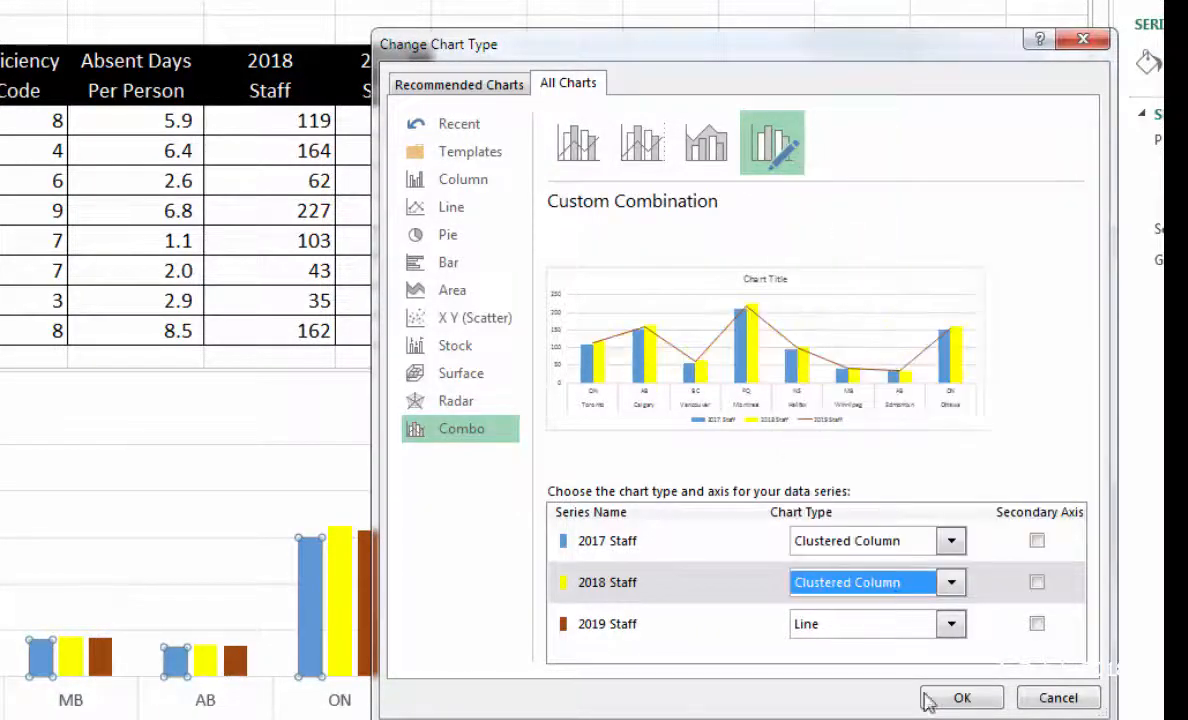
left_click(955, 698)
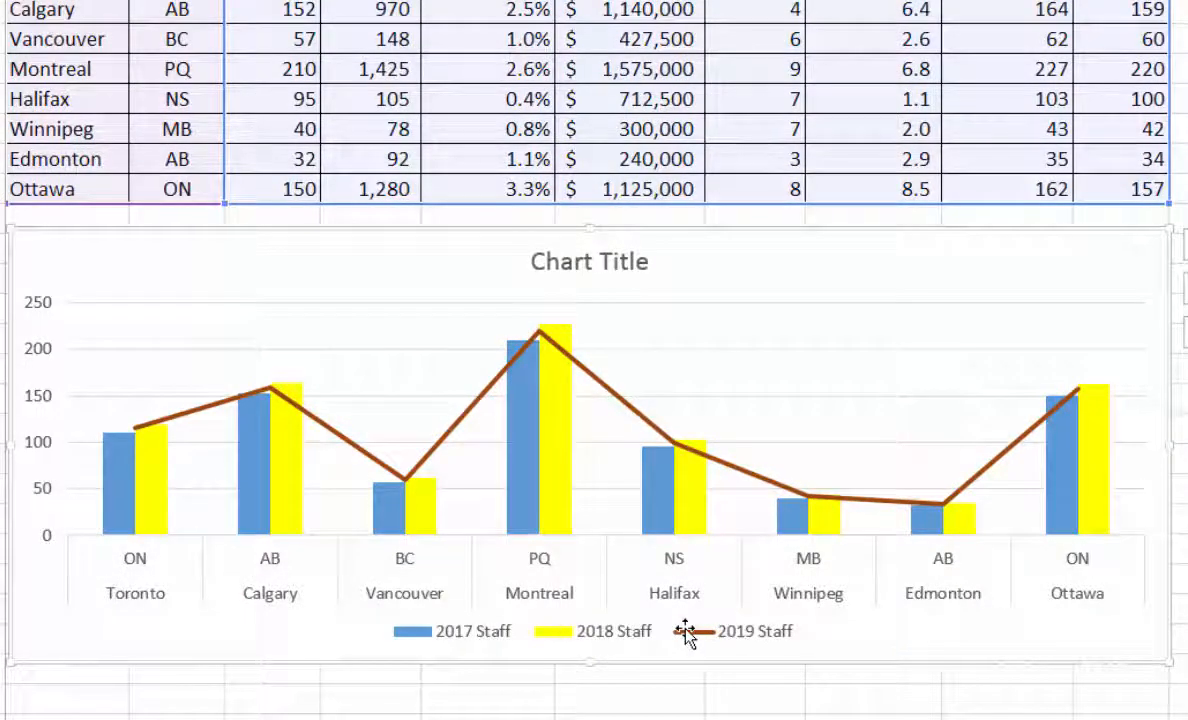
- Set the 2019 Staff line's outline color to black and choose a thick line weight for it
left_click(623, 410)
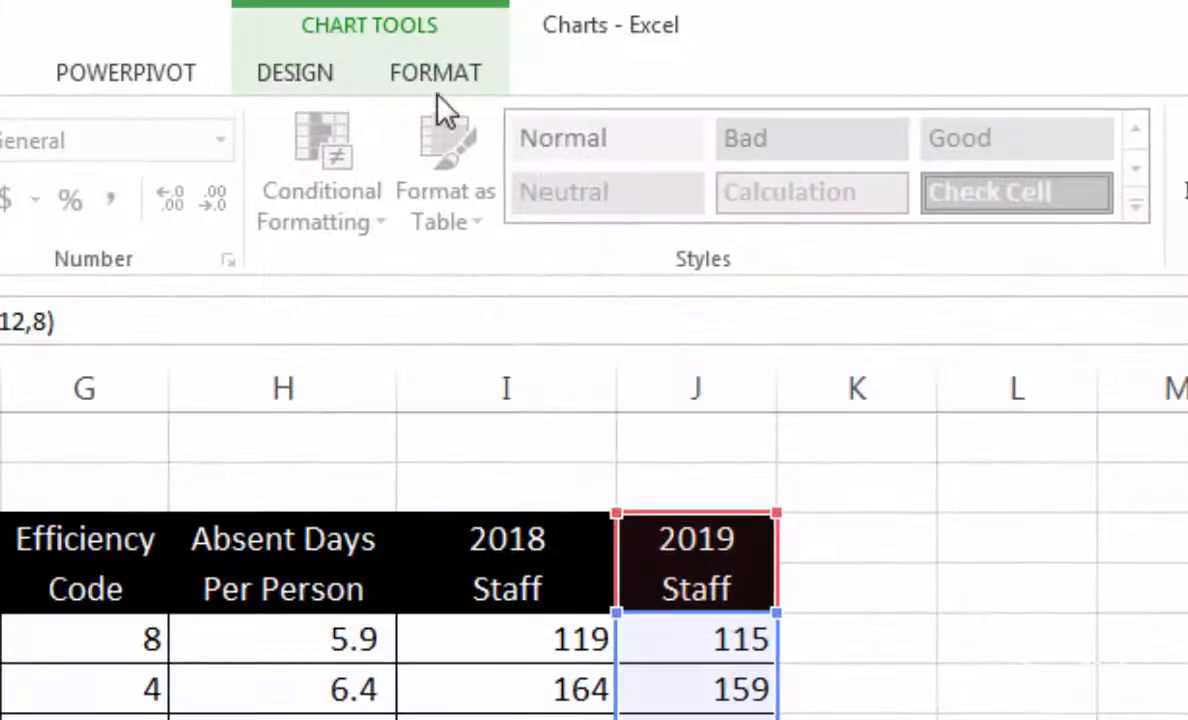
left_click(443, 82)
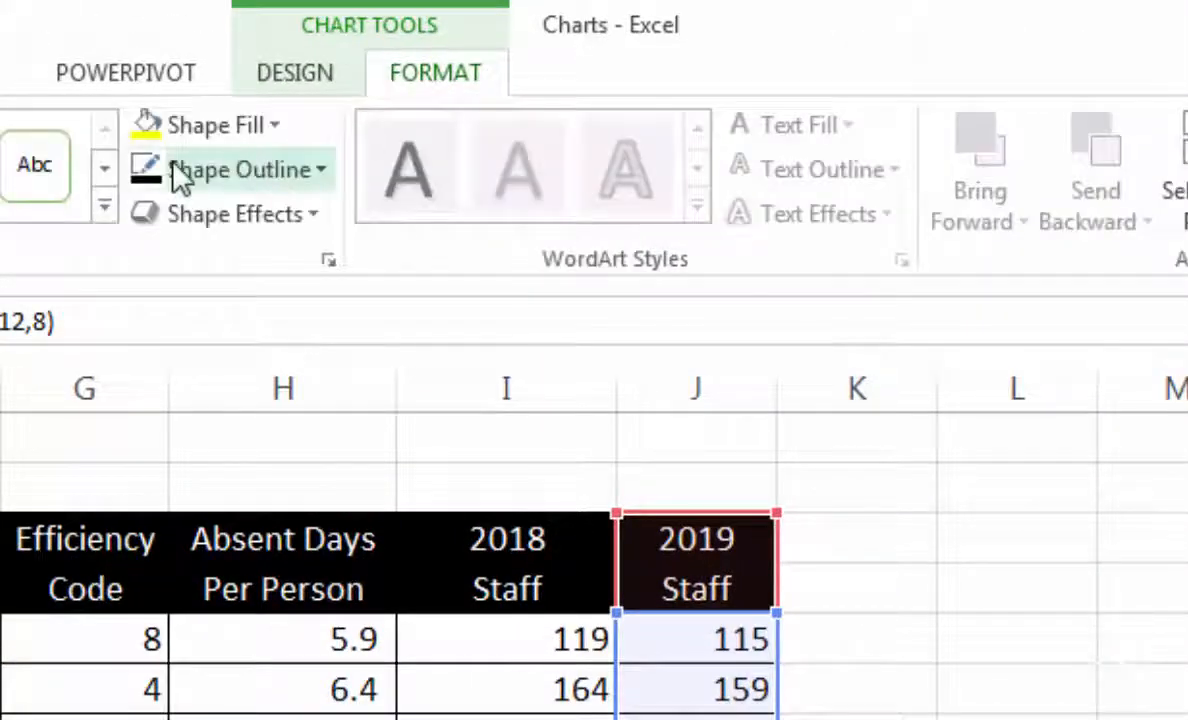
left_click(318, 170)
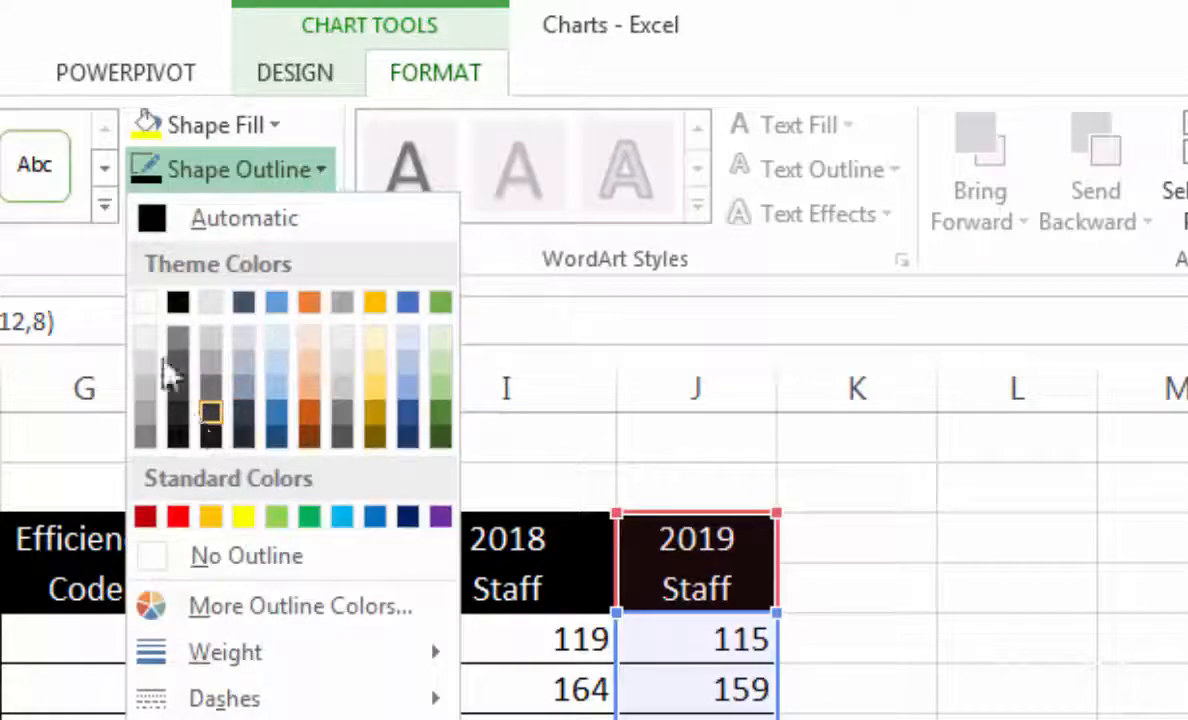
left_click(180, 300)
left_click(319, 172)
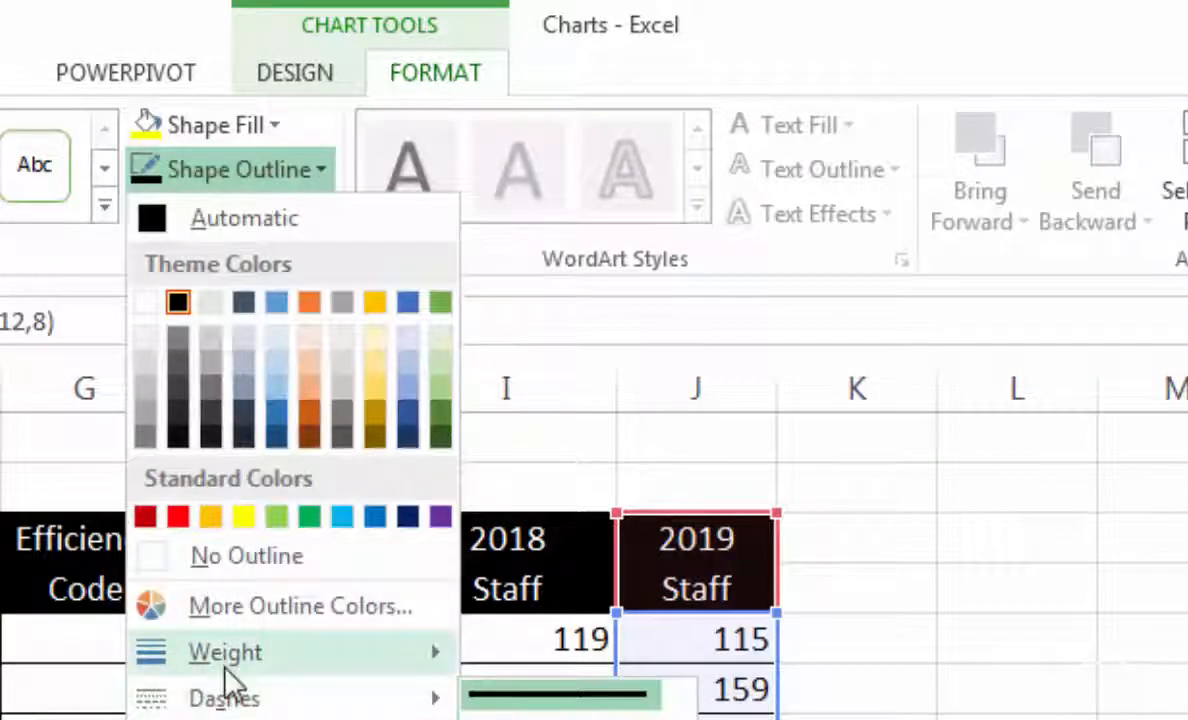
mouse_move(235, 665)
left_click(464, 684)
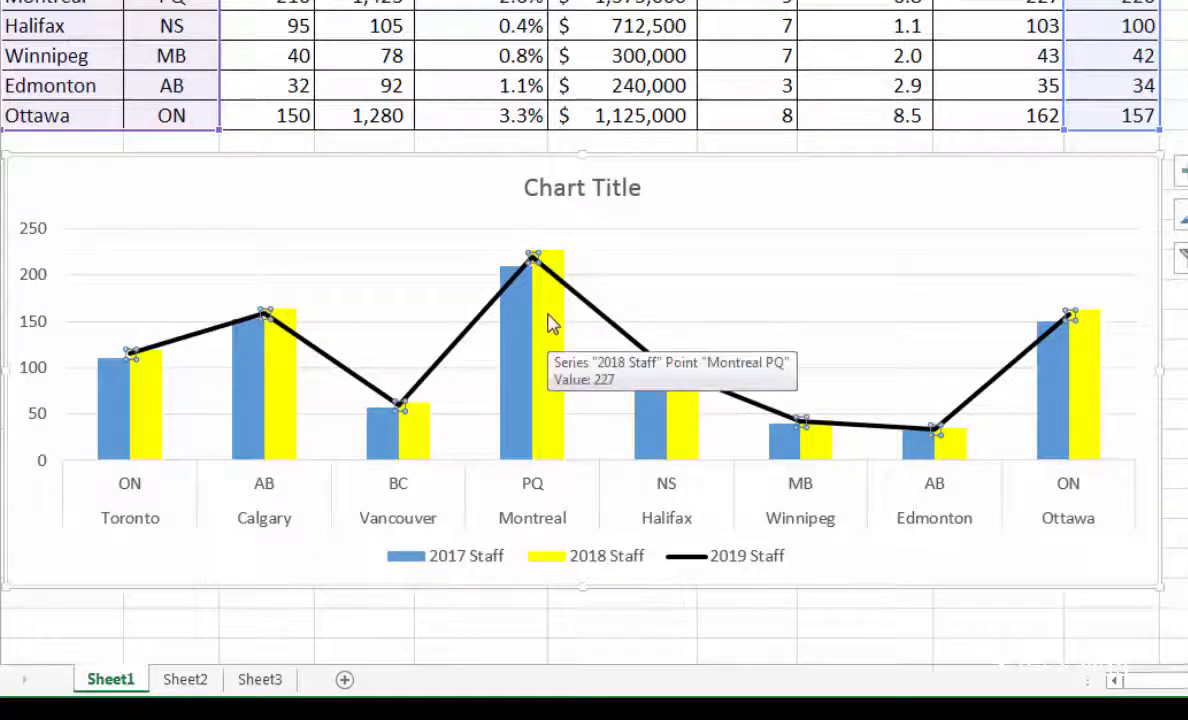
- Add data labels to the 2018 Staff columns and fill only the series' Montreal column with red
left_click(550, 345)
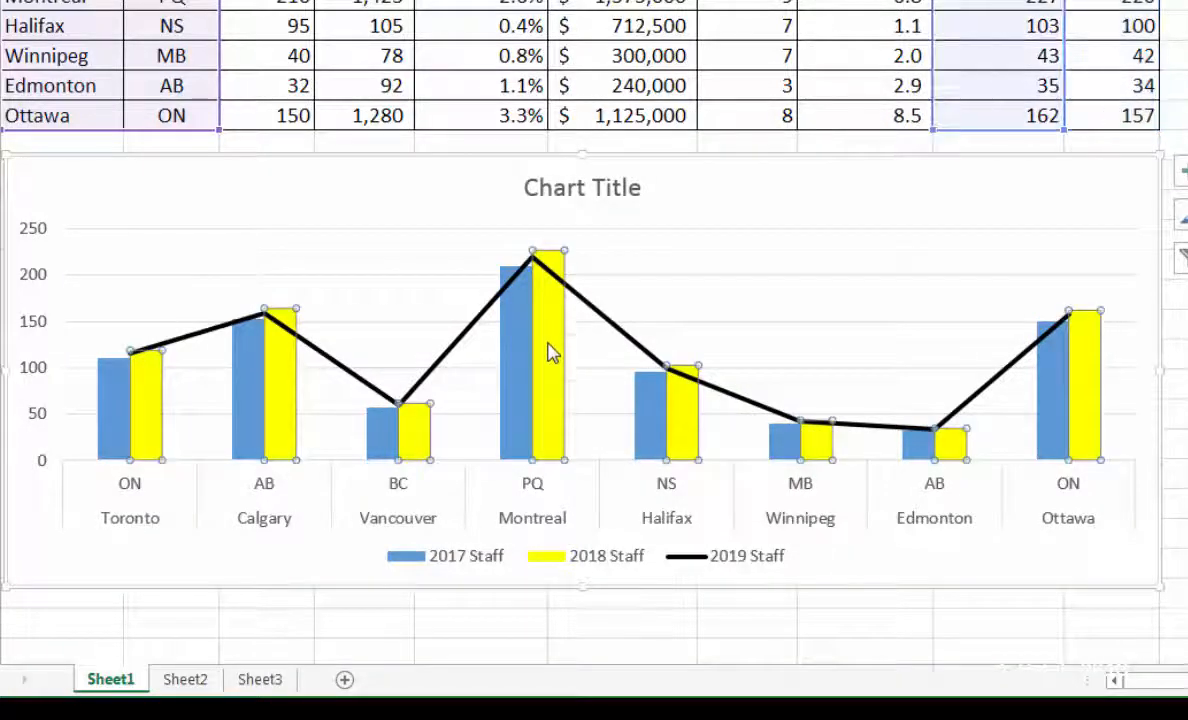
right_click(550, 350)
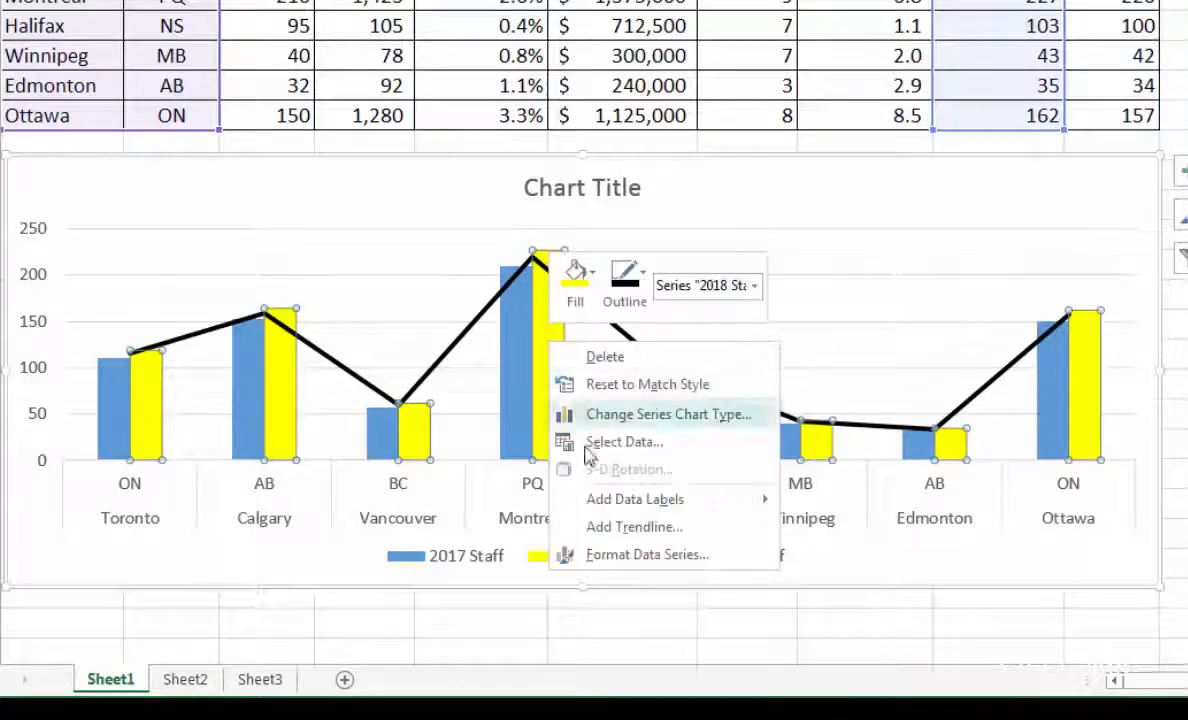
mouse_move(636, 500)
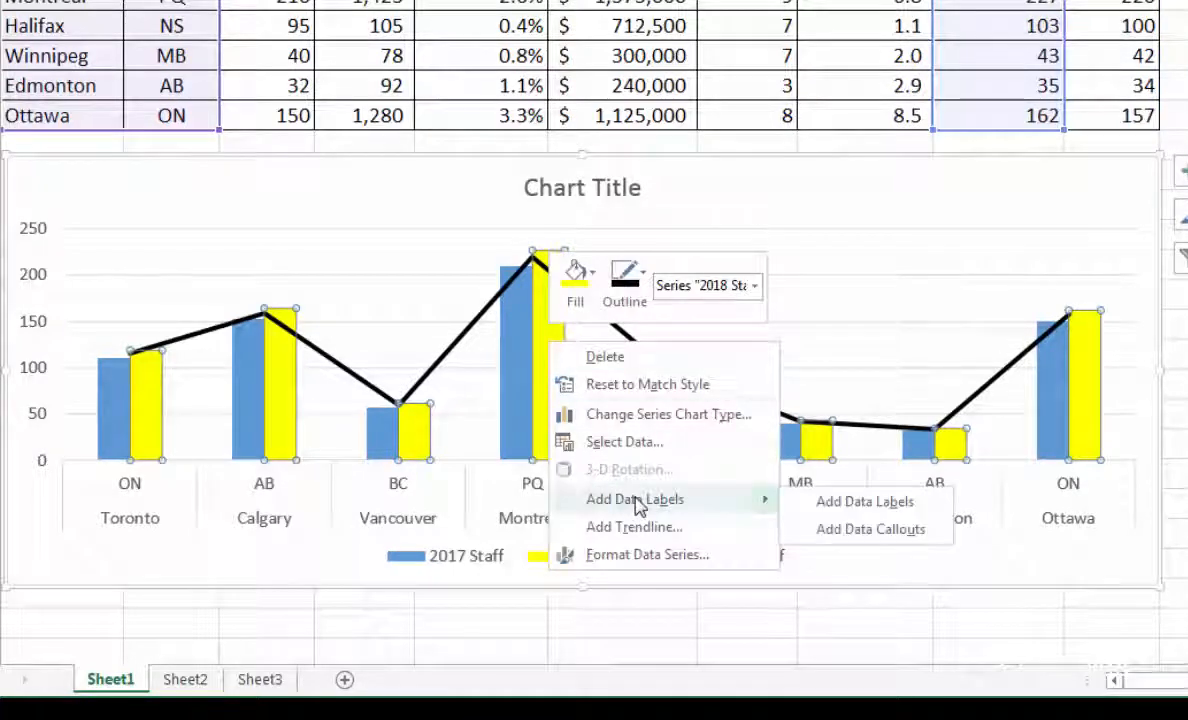
left_click(862, 503)
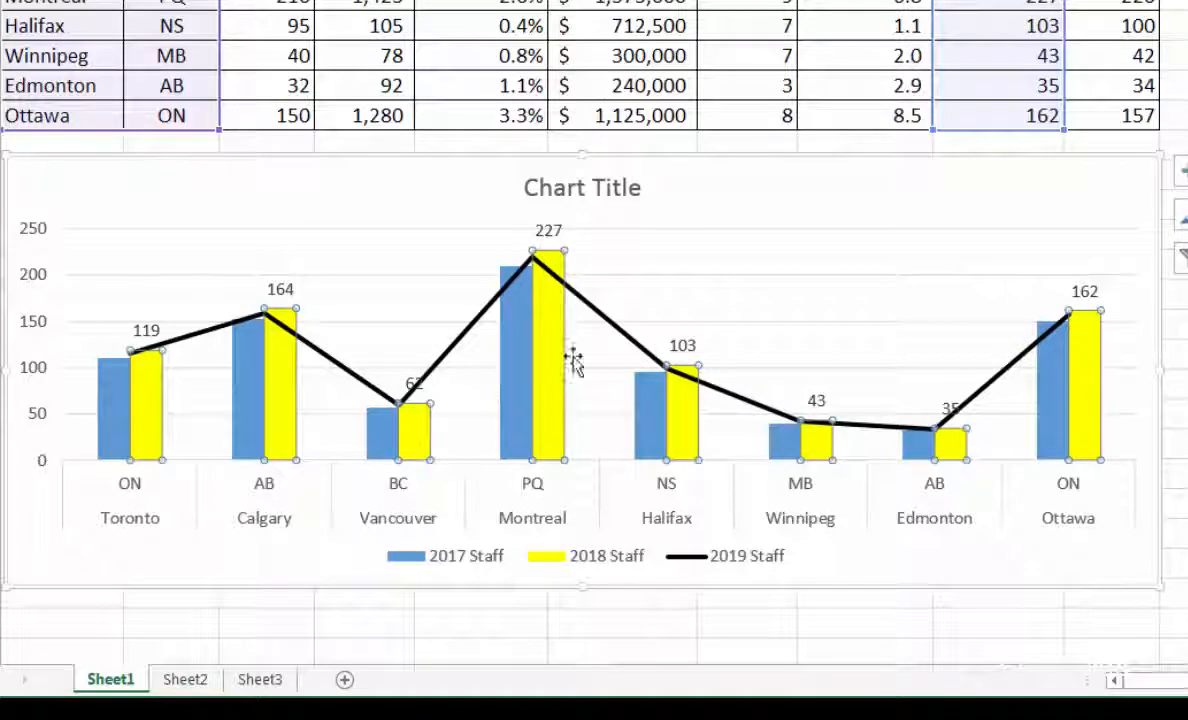
left_click(553, 330)
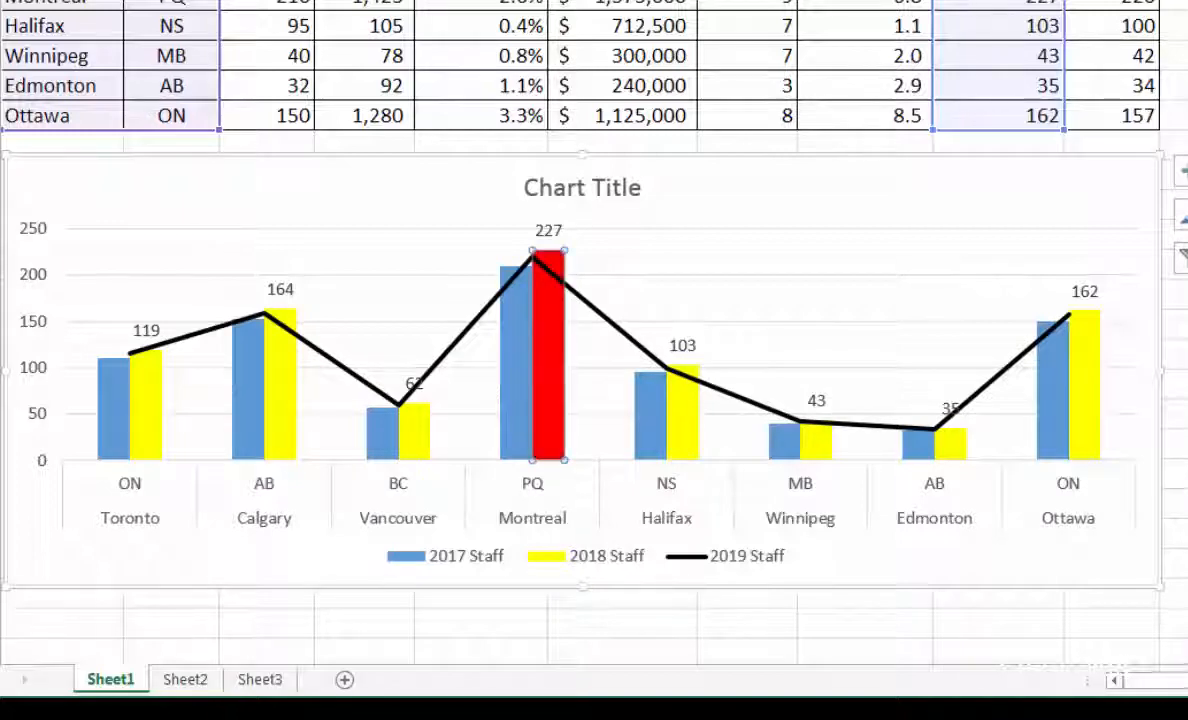
left_click(754, 174)
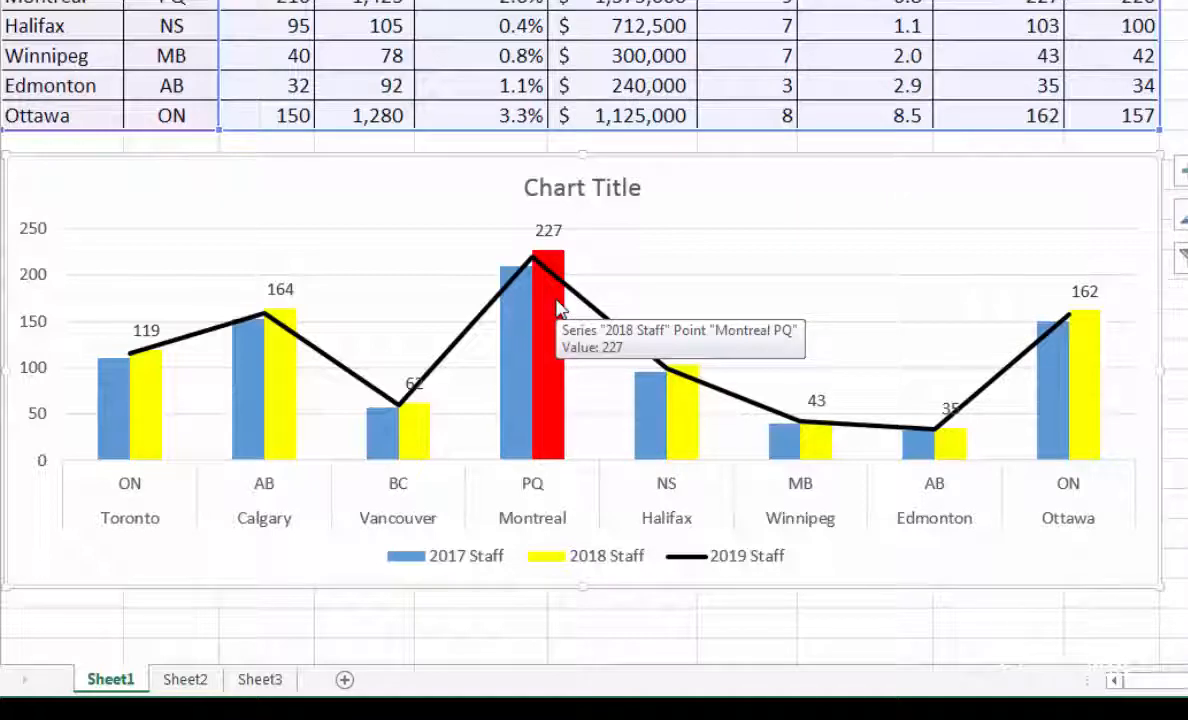
- Replace the placeholder chart title with "2017 to 2019 Staff Projections"
left_click(581, 189)
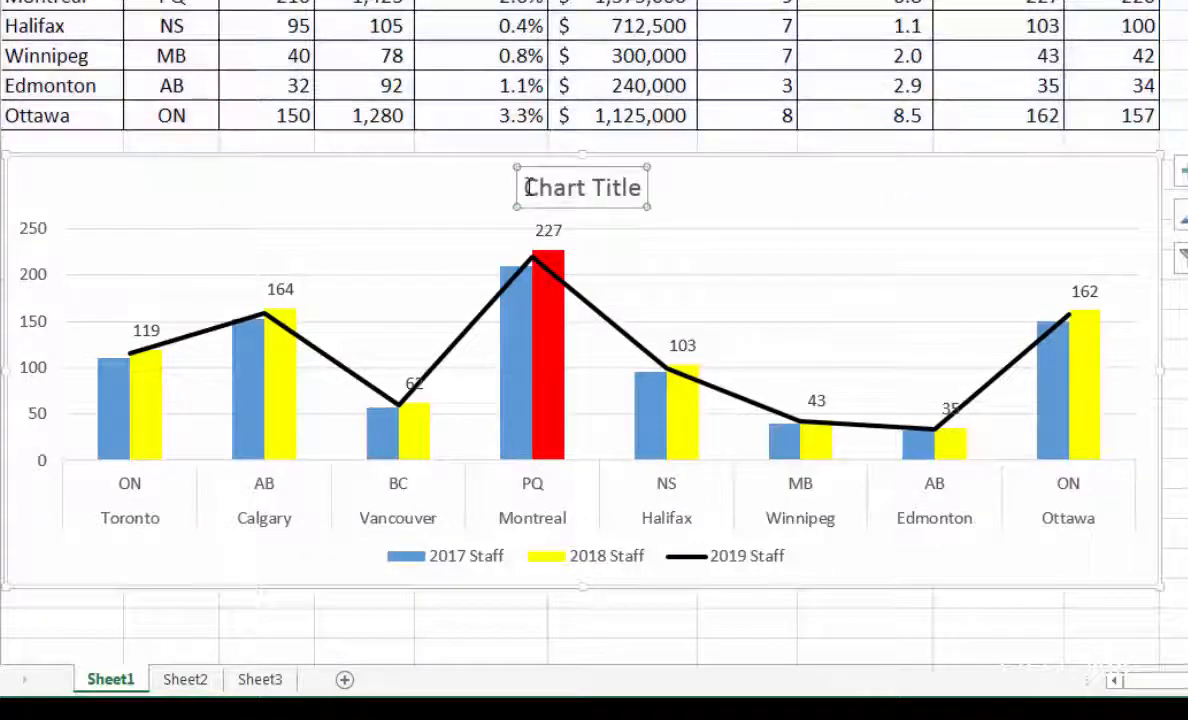
triple_click(581, 189)
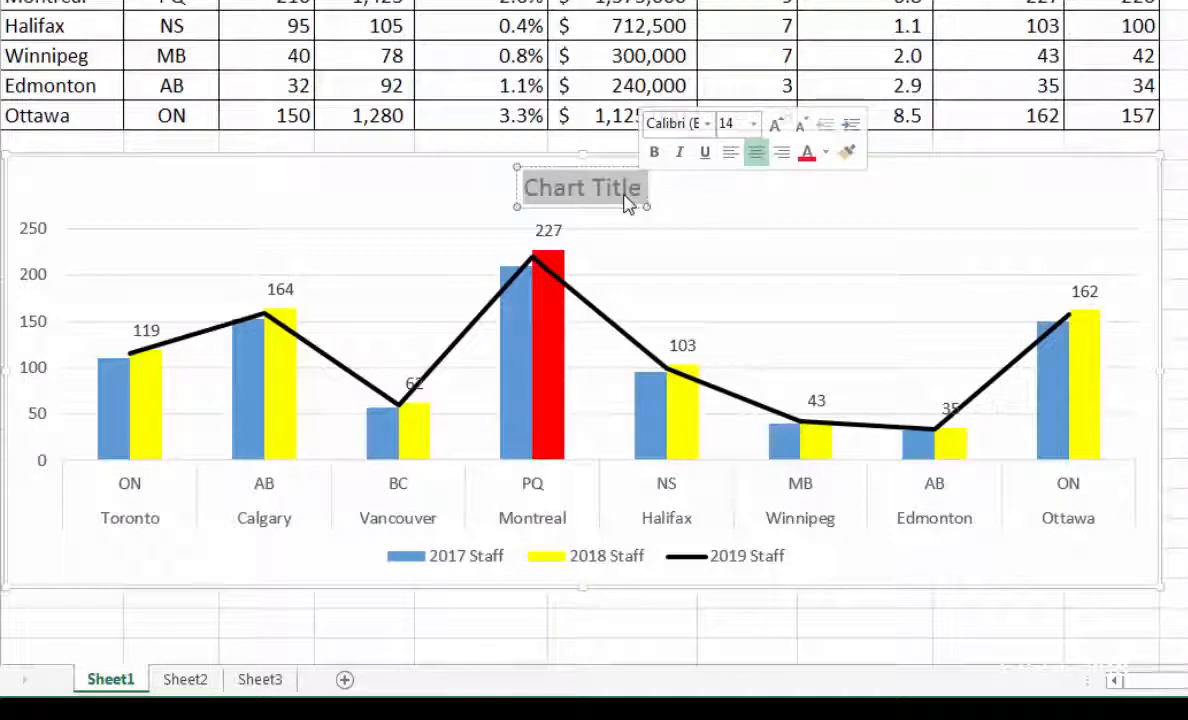
type("2017")
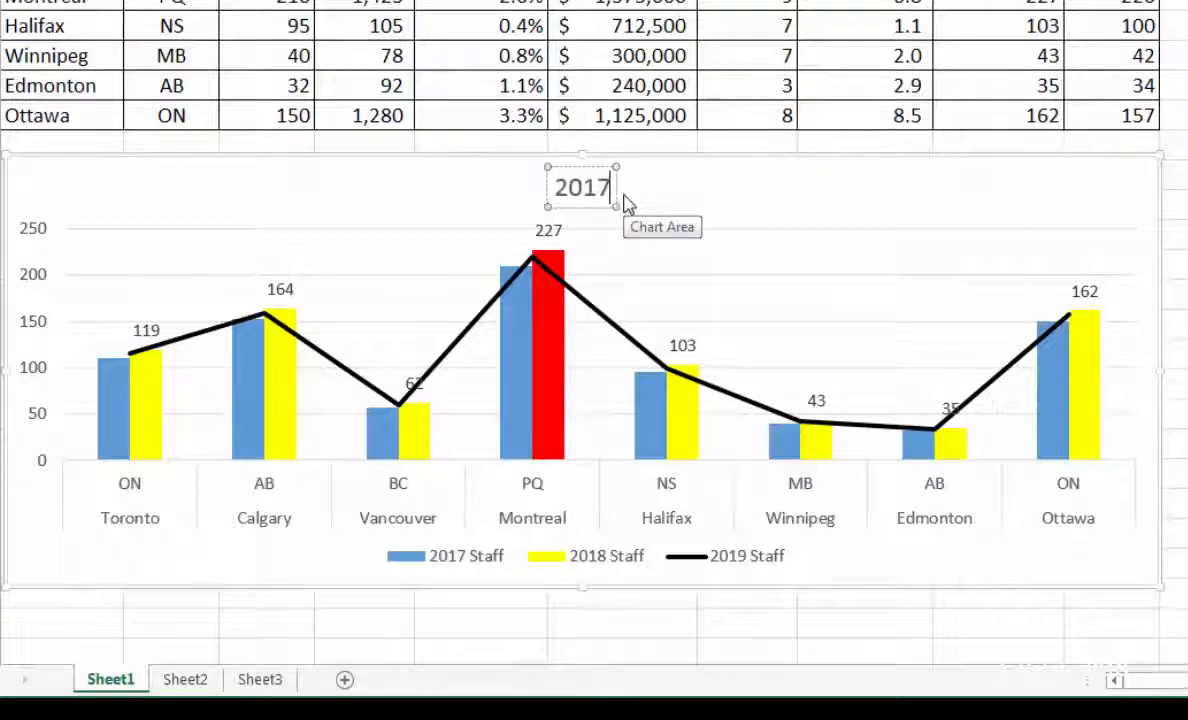
type(" to 2019")
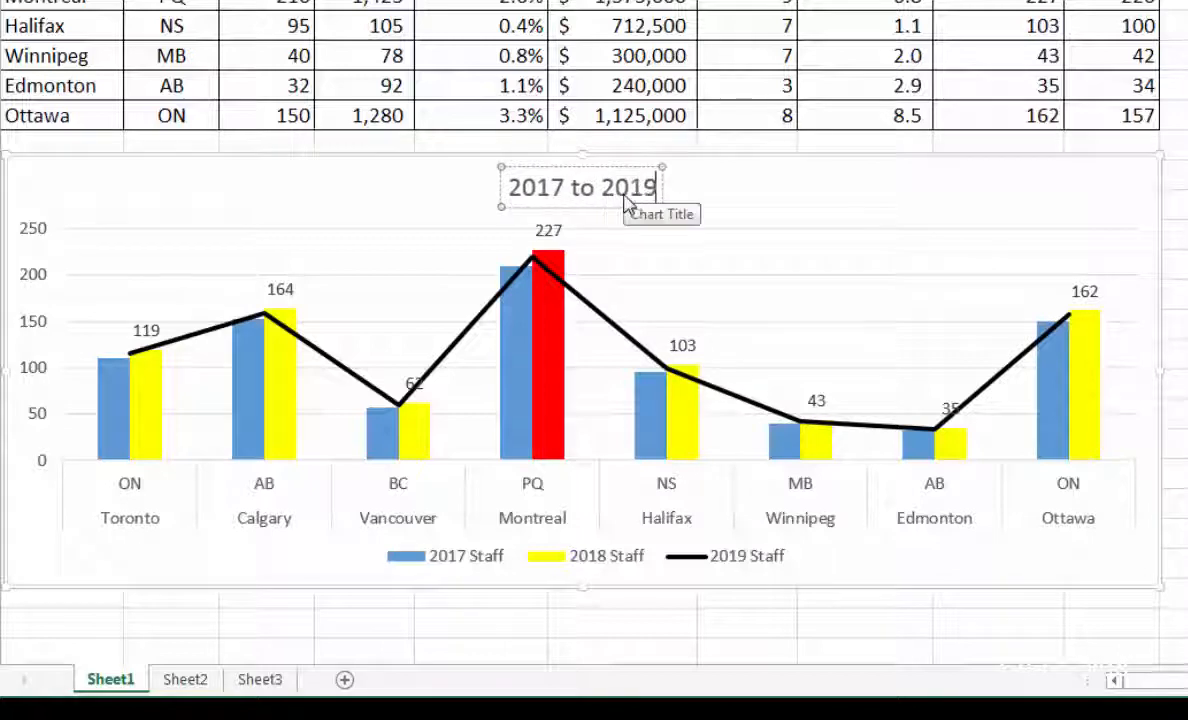
type(" Staff pr")
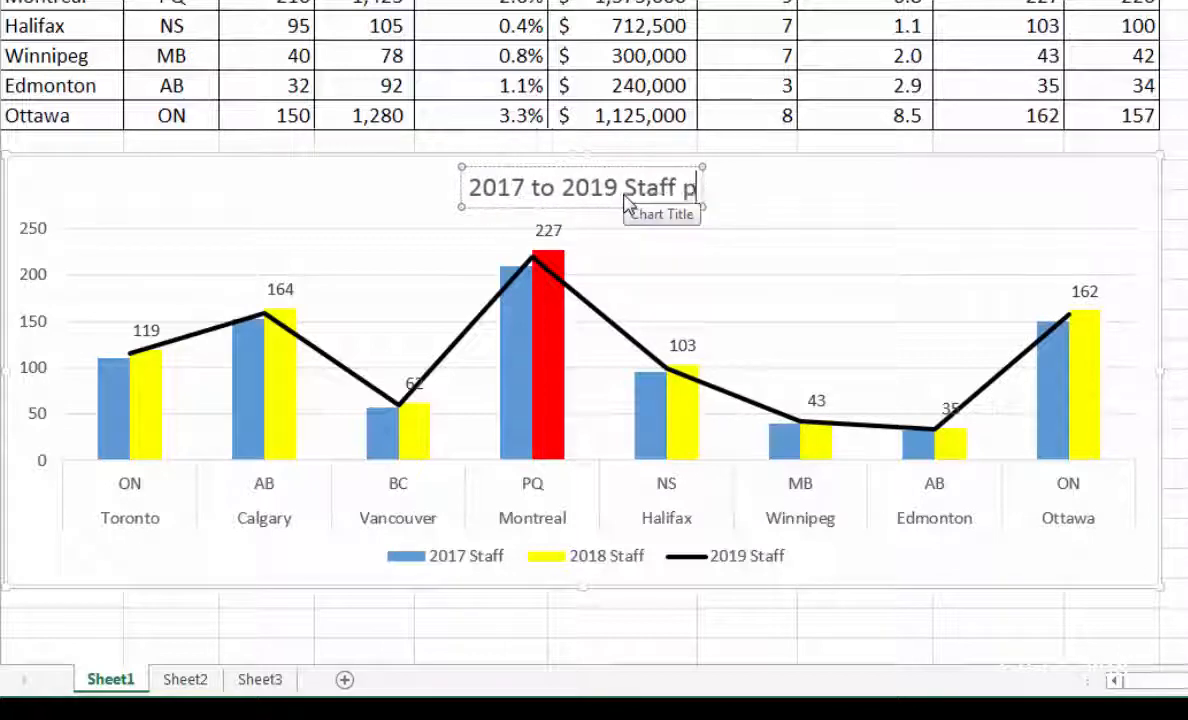
key("BackSpace")
key("BackSpace")
type("Projections")
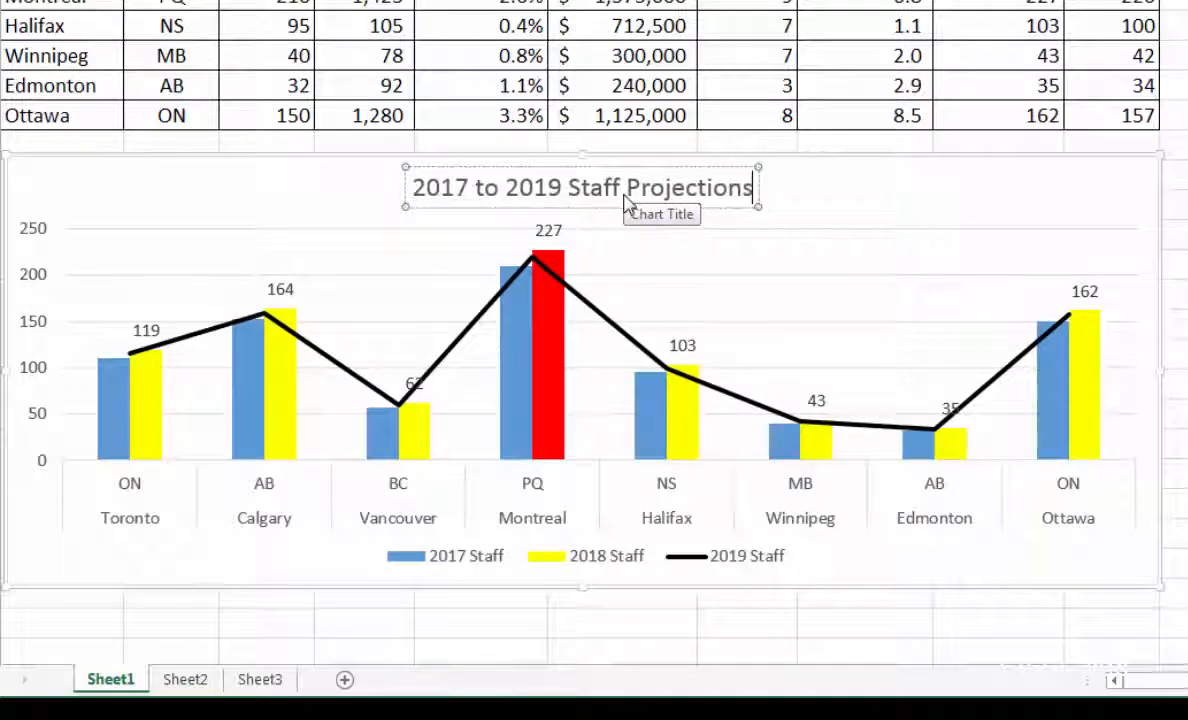
left_click(830, 186)
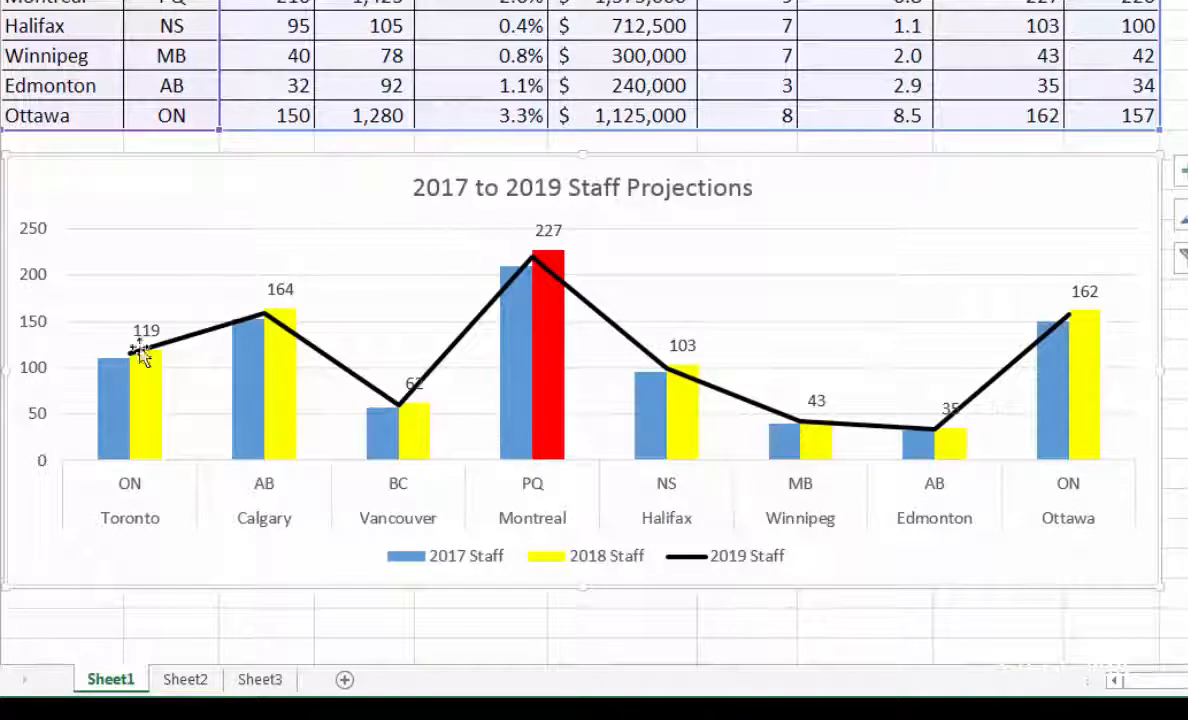
- Format the vertical value axis to show intervals of 25 and make the chart taller by extending its lower edge
right_click(38, 330)
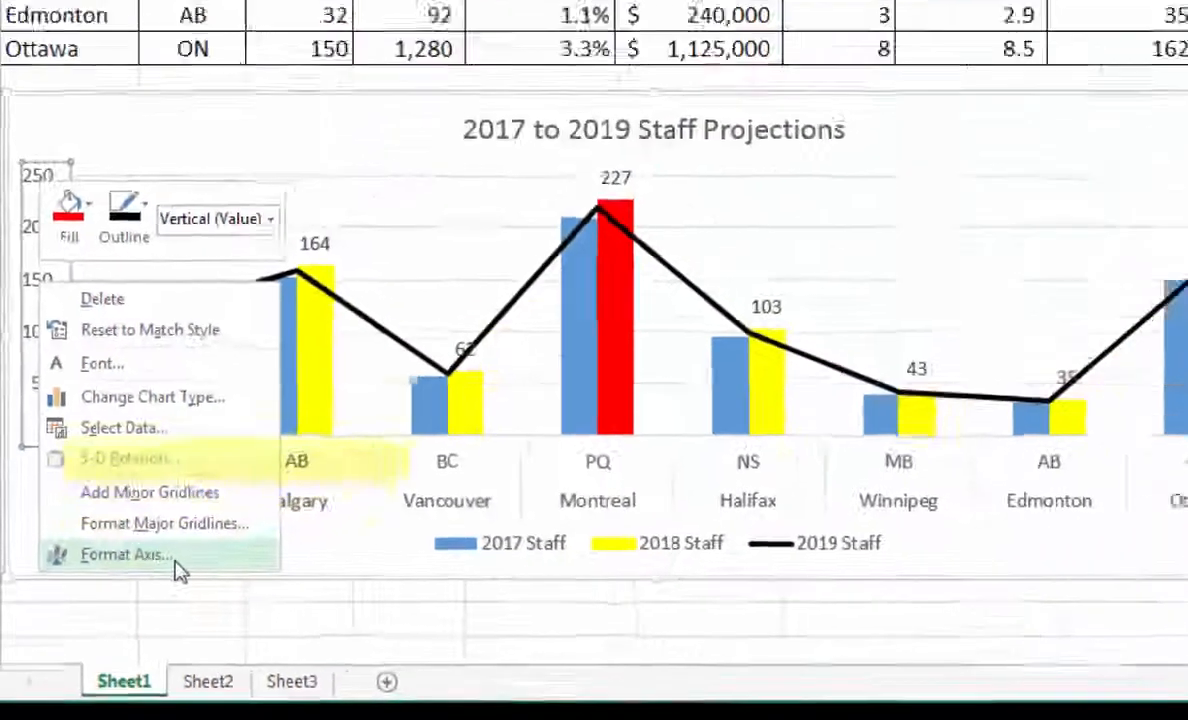
left_click(176, 565)
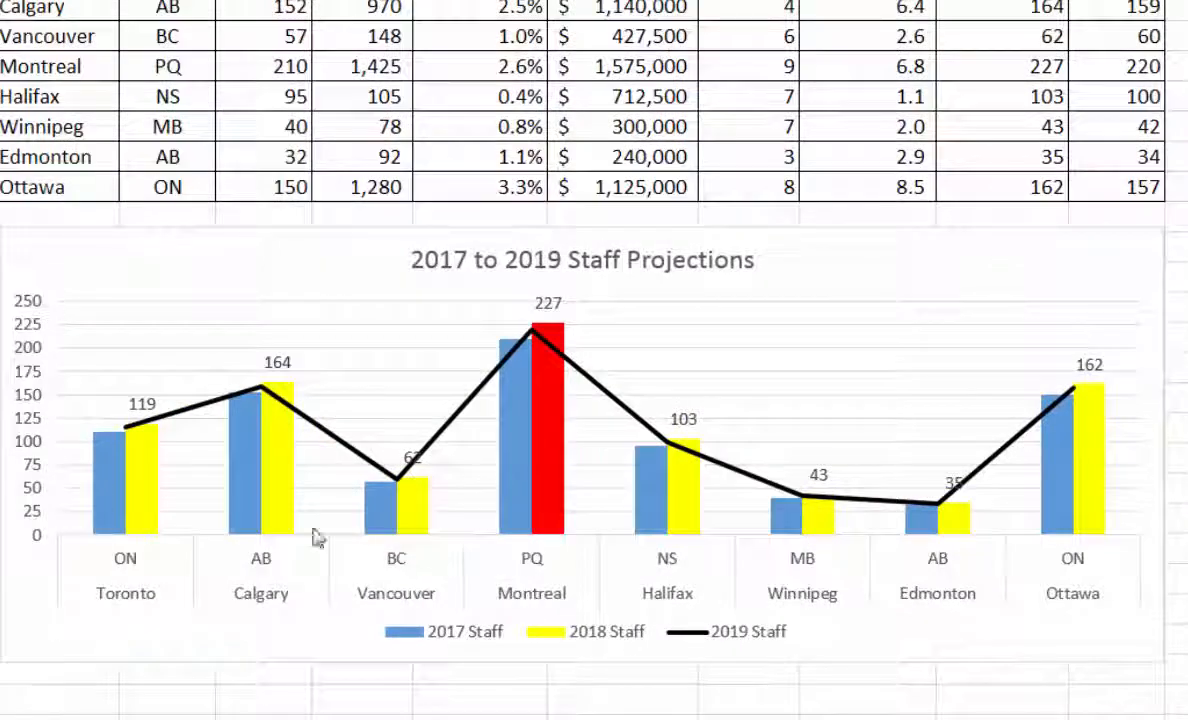
left_click(872, 648)
left_click_drag(581, 660, 576, 719)
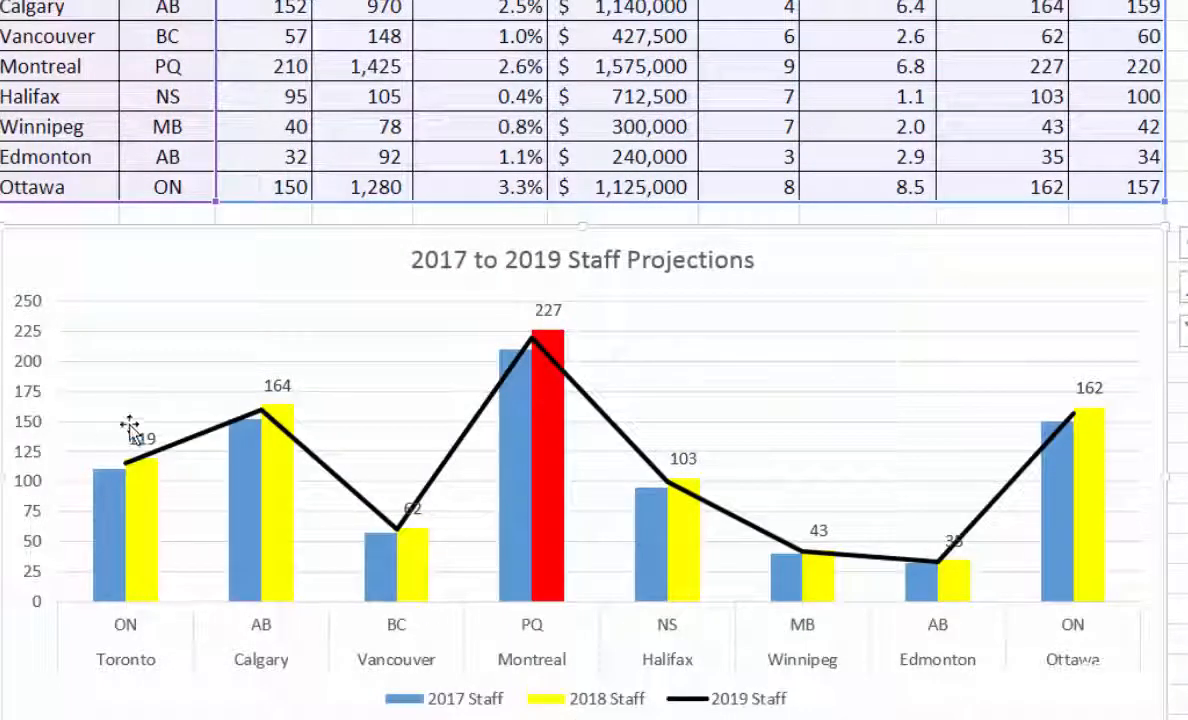